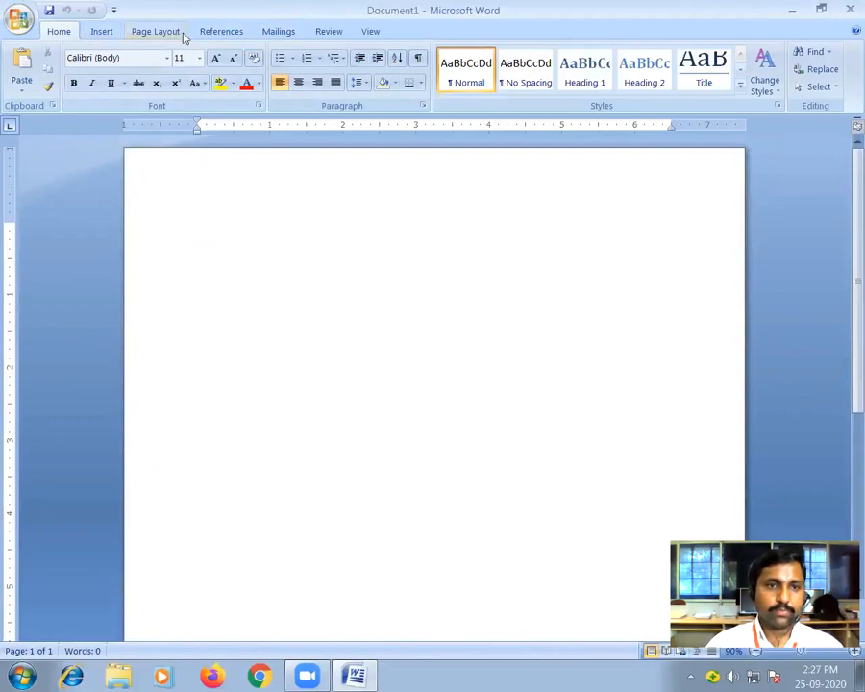
Step: Start the step-by-step mail merge wizard for letters based on the current document and advance to recipient selection
click(293, 35)
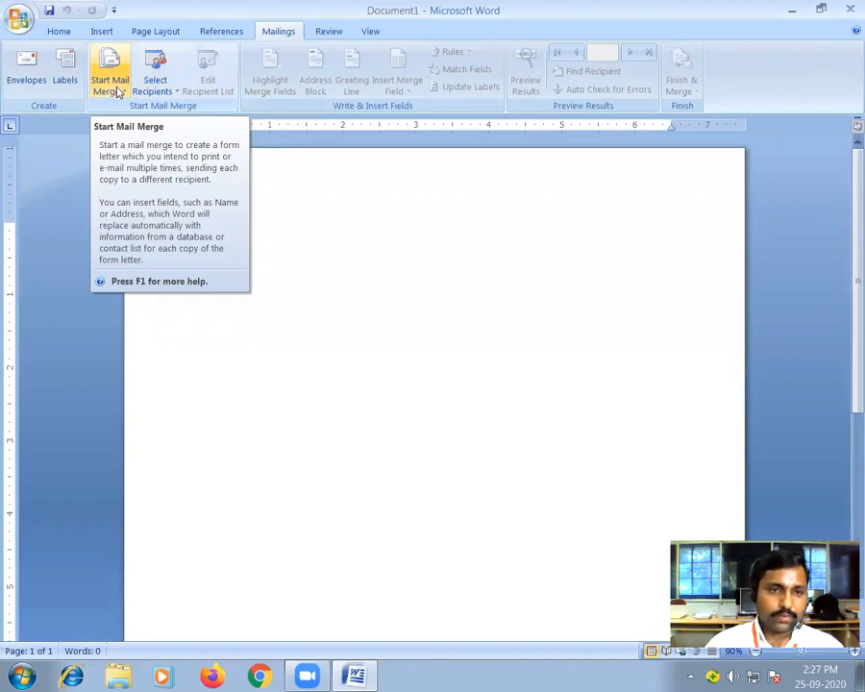
click(123, 96)
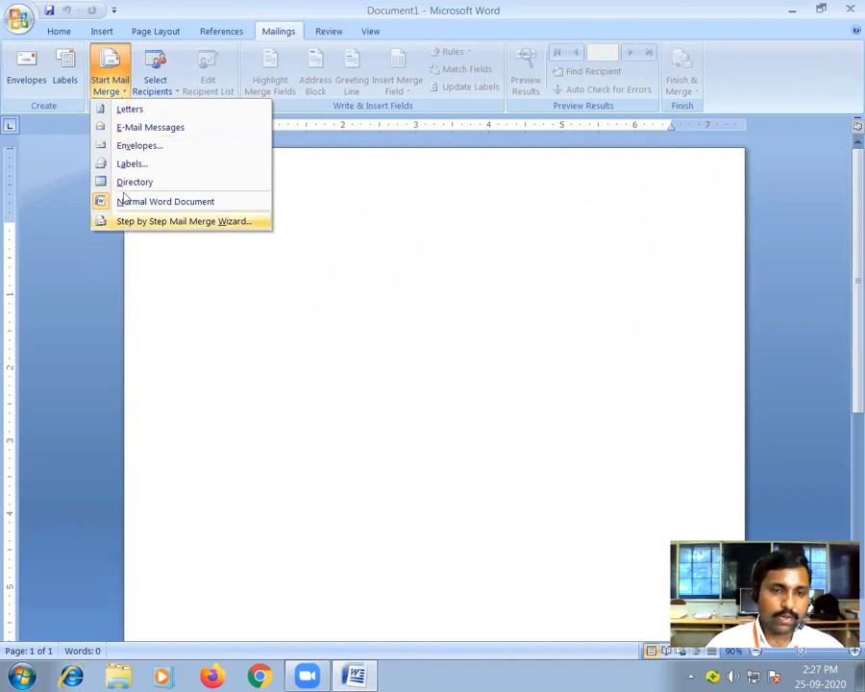
click(194, 229)
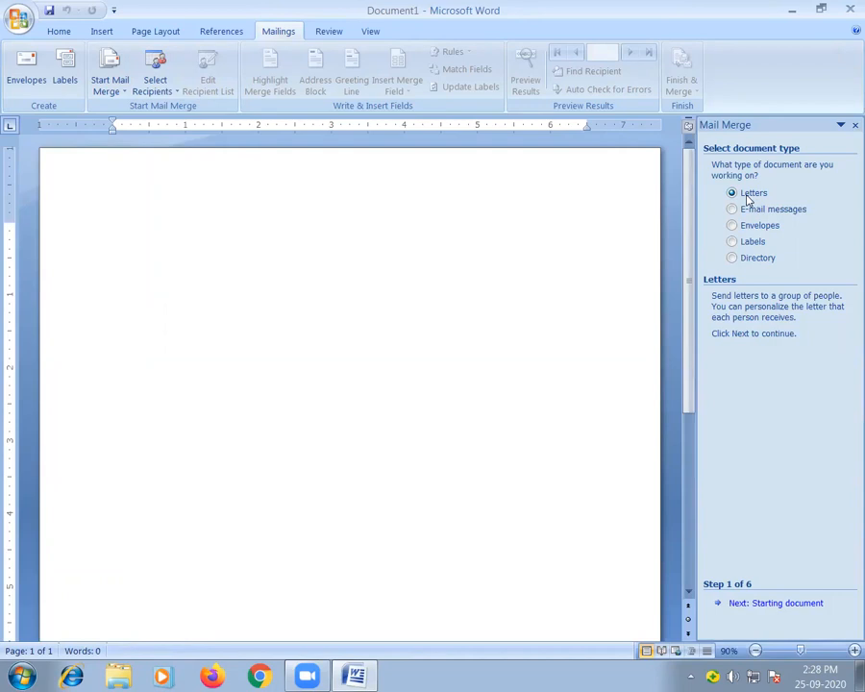
click(776, 606)
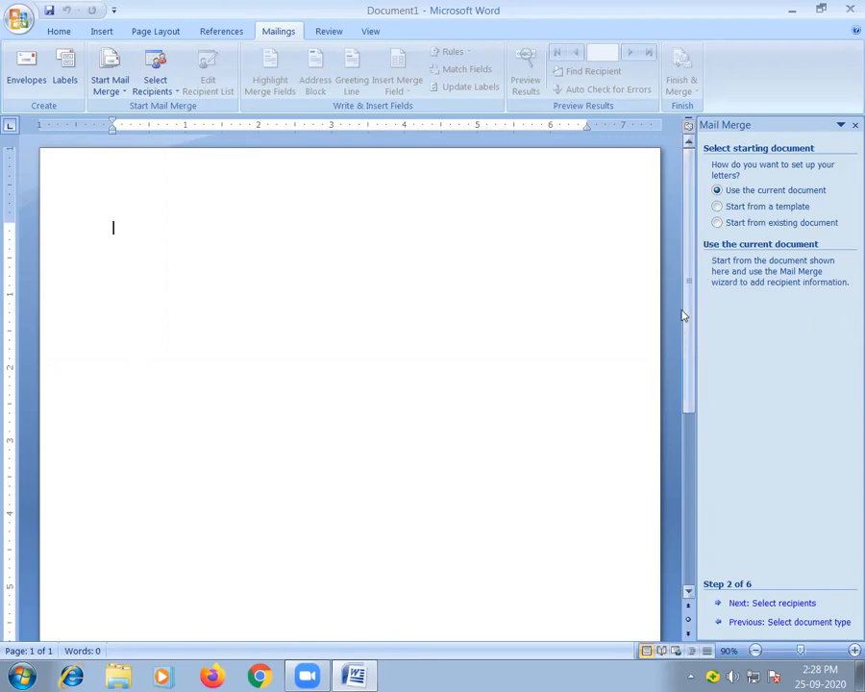
click(760, 606)
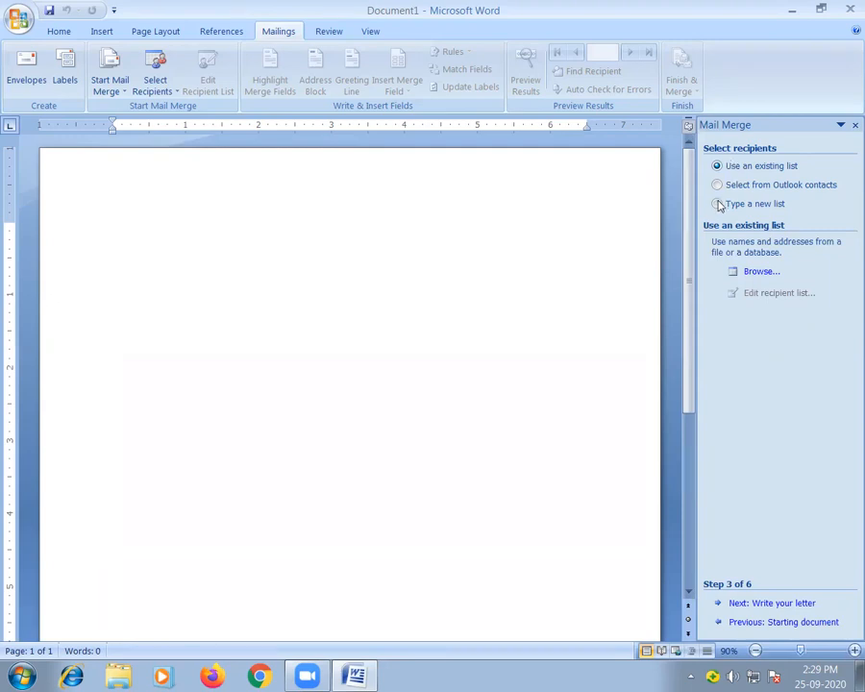
Step: Choose to type a new recipient list and start creating the new address list
click(717, 204)
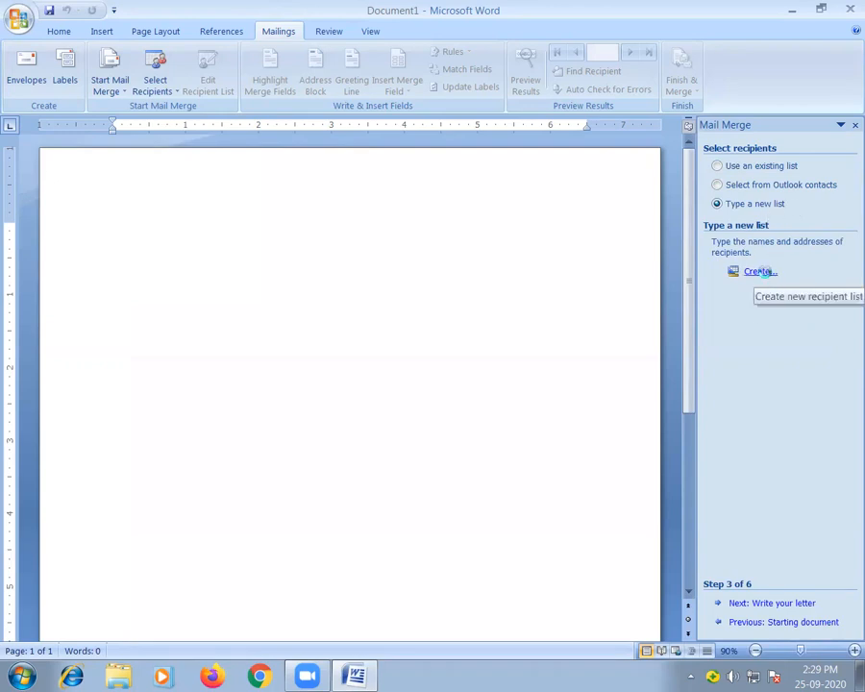
click(765, 275)
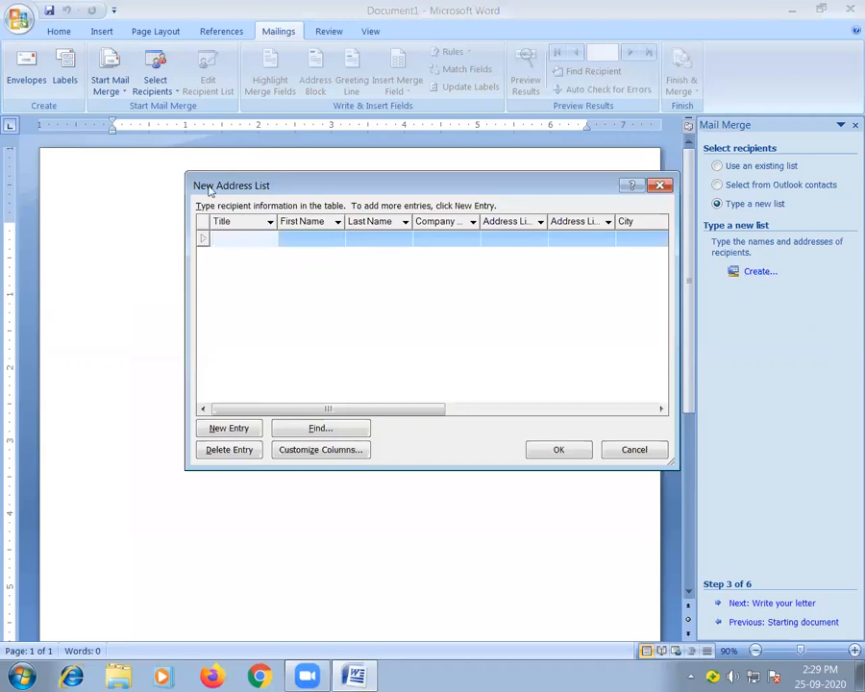
drag(399, 190, 332, 199)
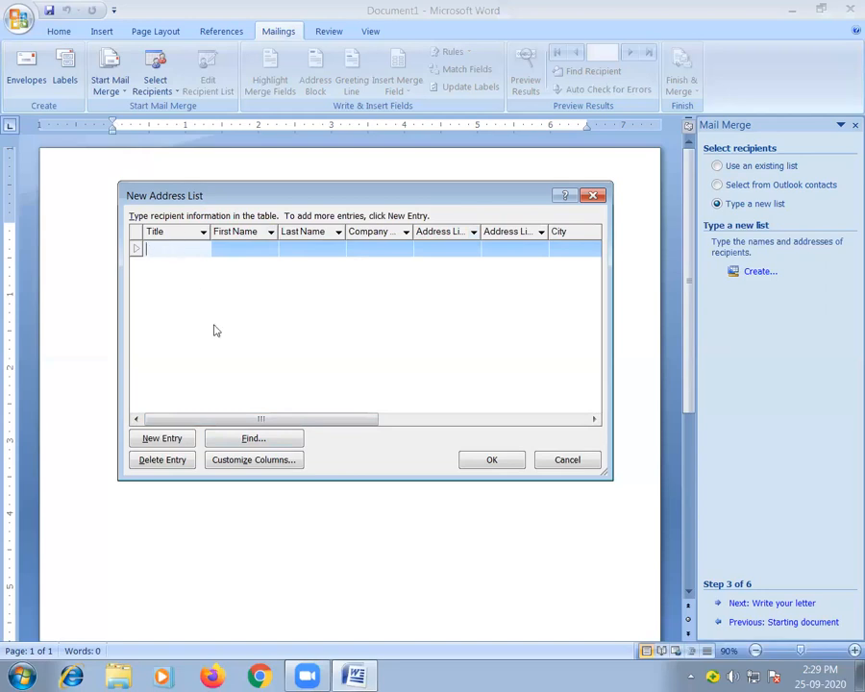
Step: Customize the address list columns by deleting the Title, First Name and Last Name fields
click(247, 463)
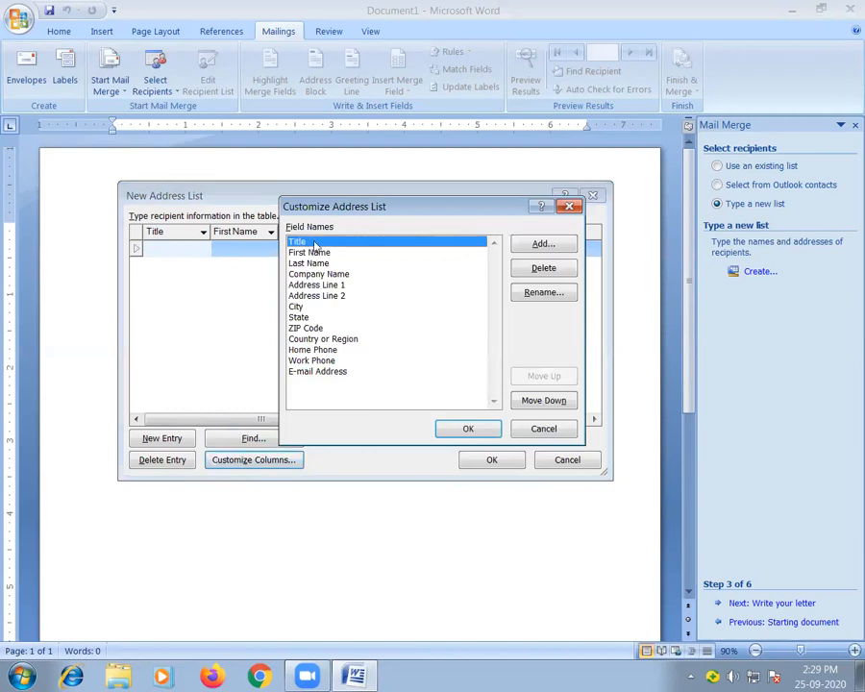
click(316, 252)
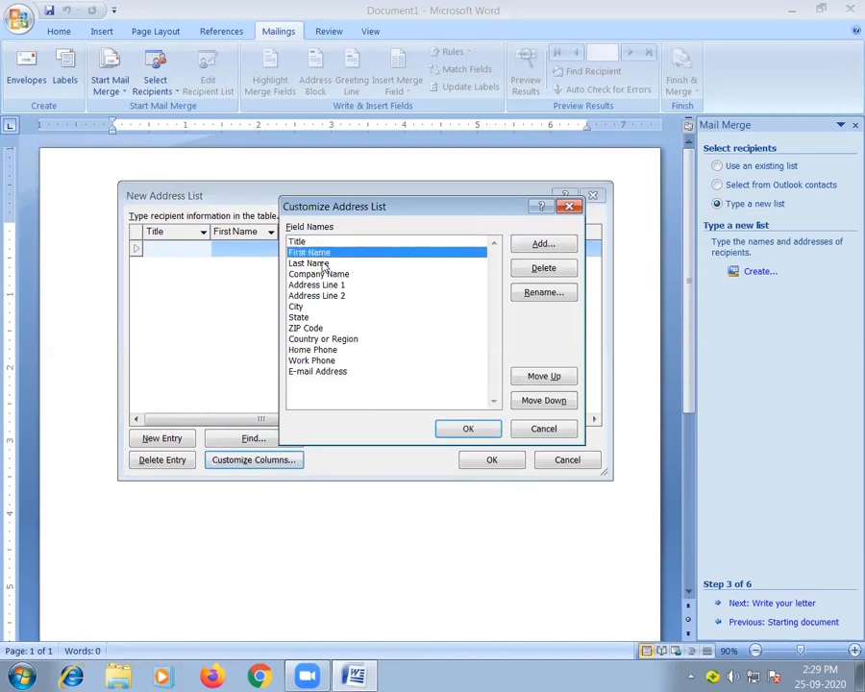
click(322, 263)
click(354, 243)
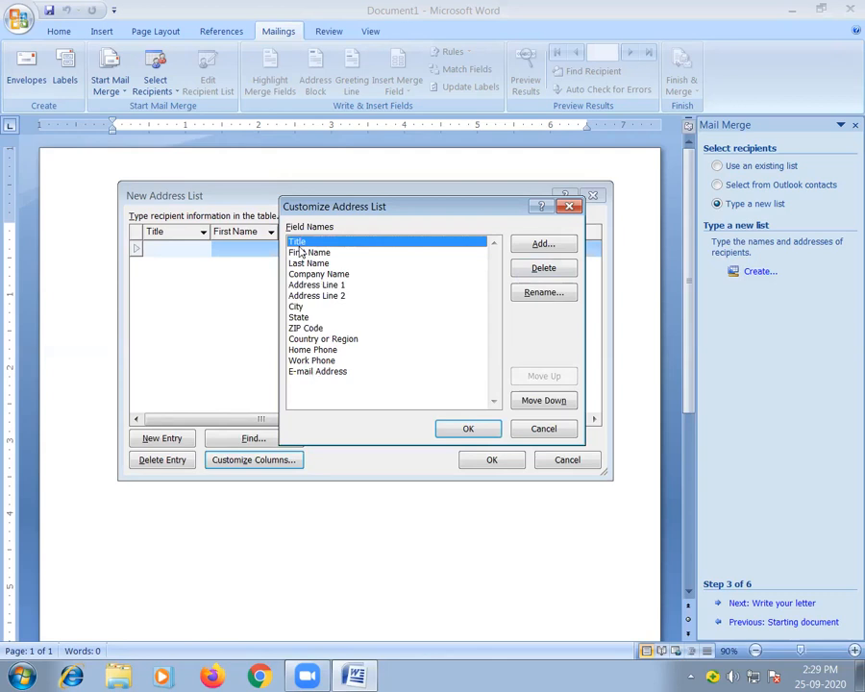
click(543, 272)
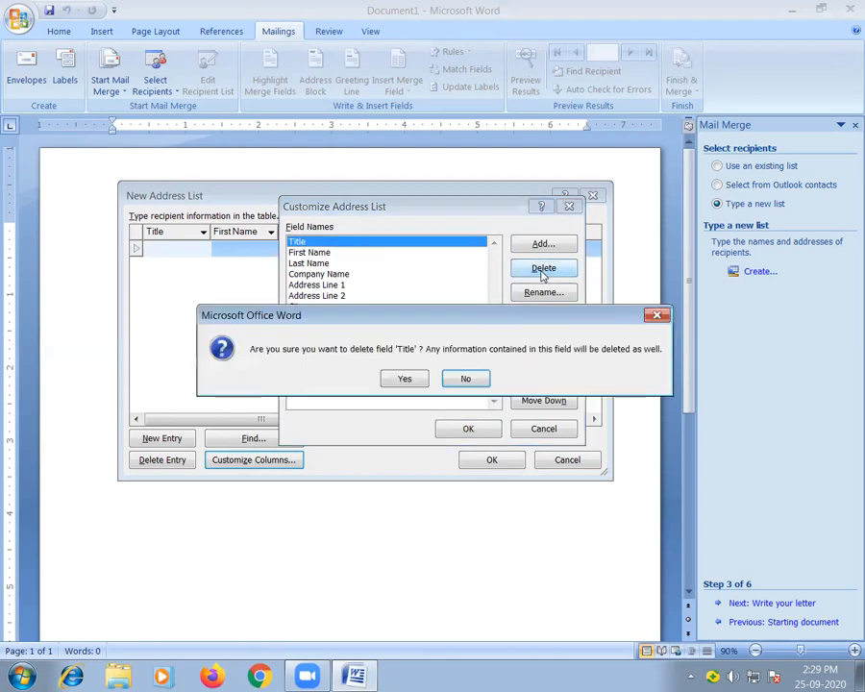
click(421, 380)
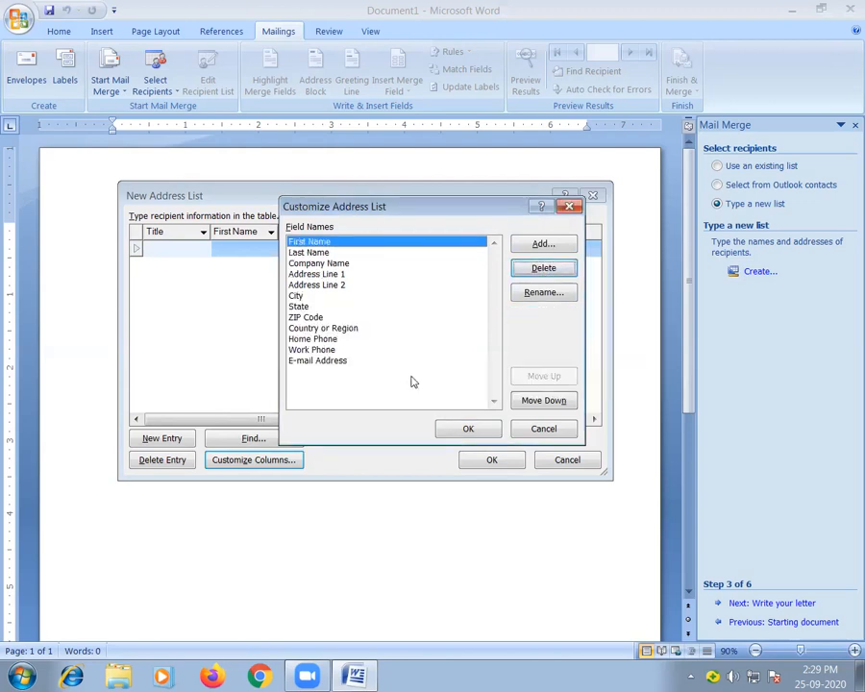
click(565, 272)
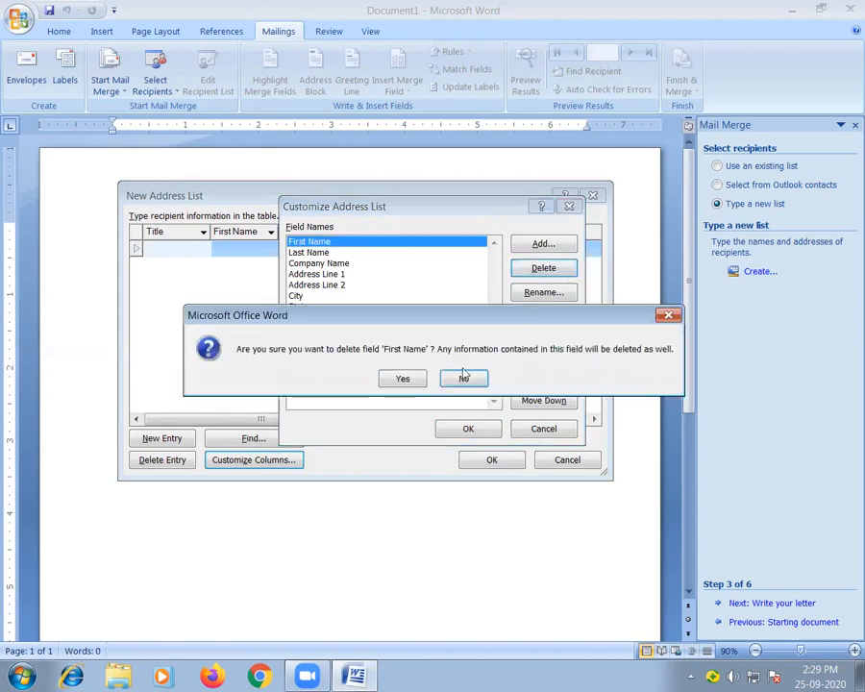
click(403, 378)
click(564, 273)
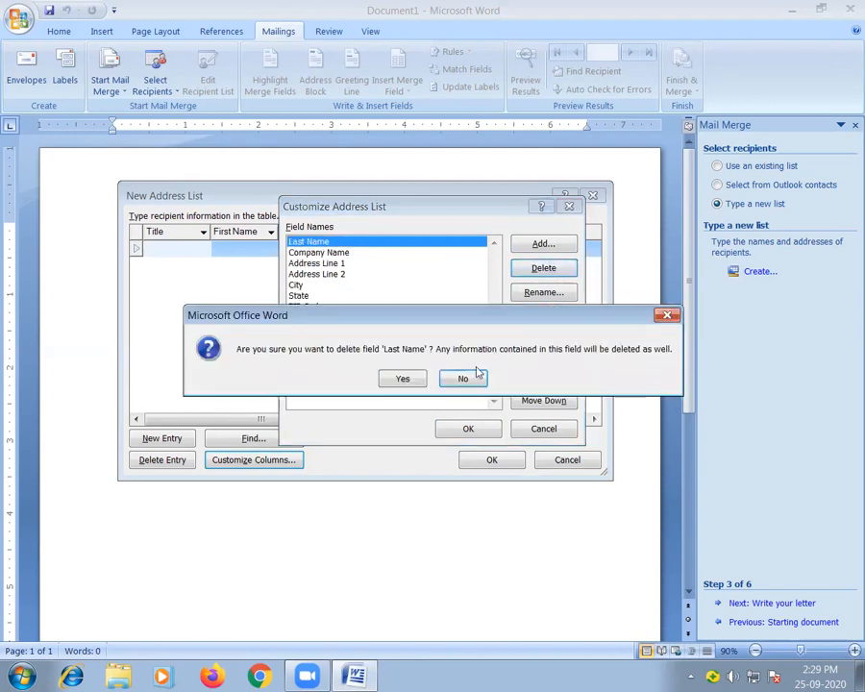
click(390, 379)
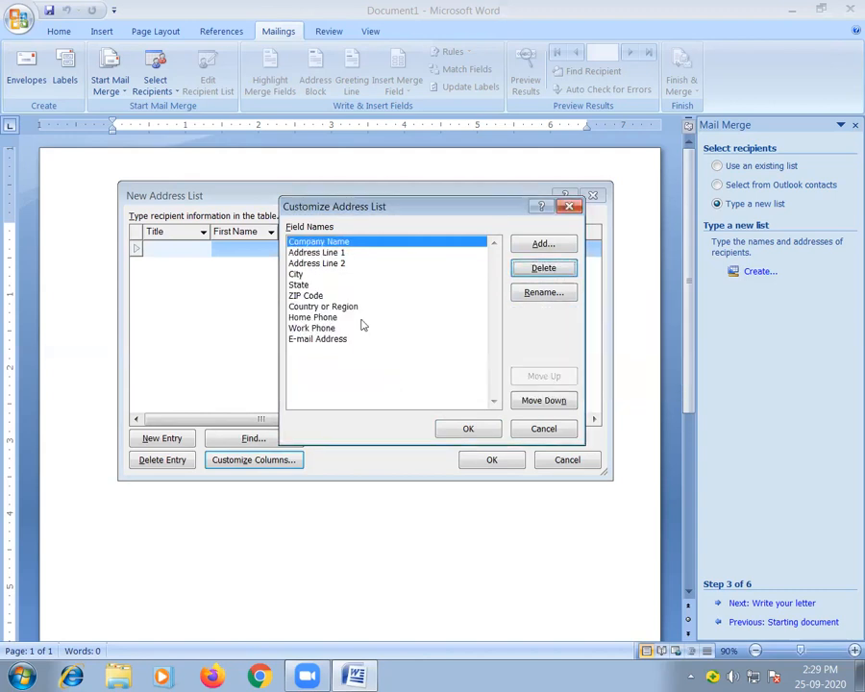
Step: Delete the State and Country or Region fields from the address list
click(327, 252)
click(334, 263)
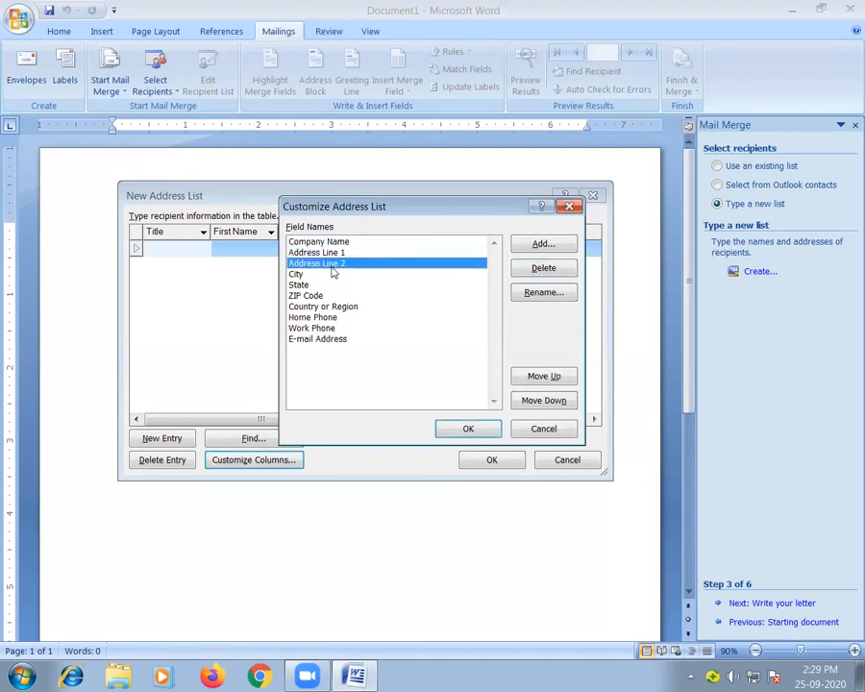
click(300, 275)
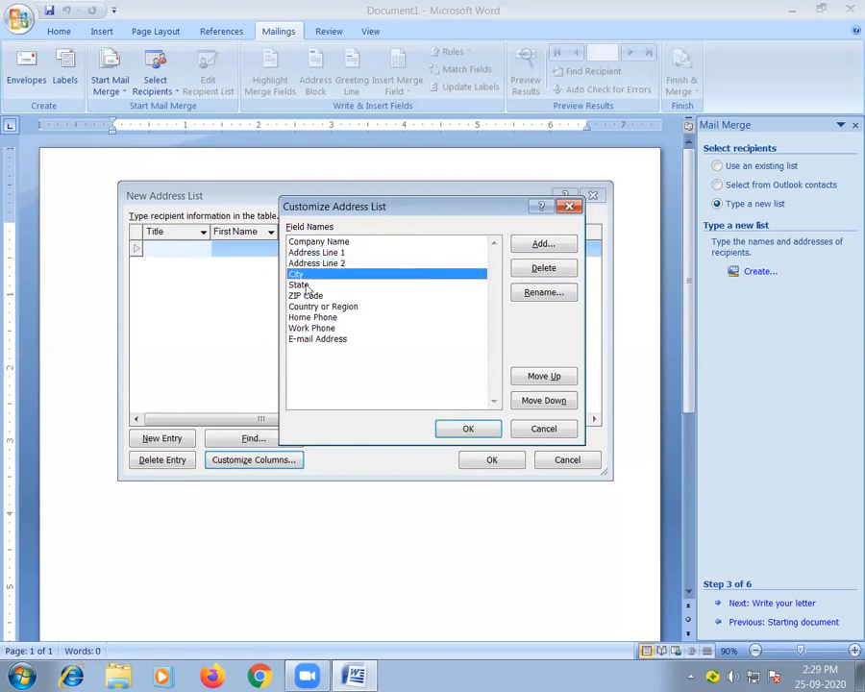
click(306, 286)
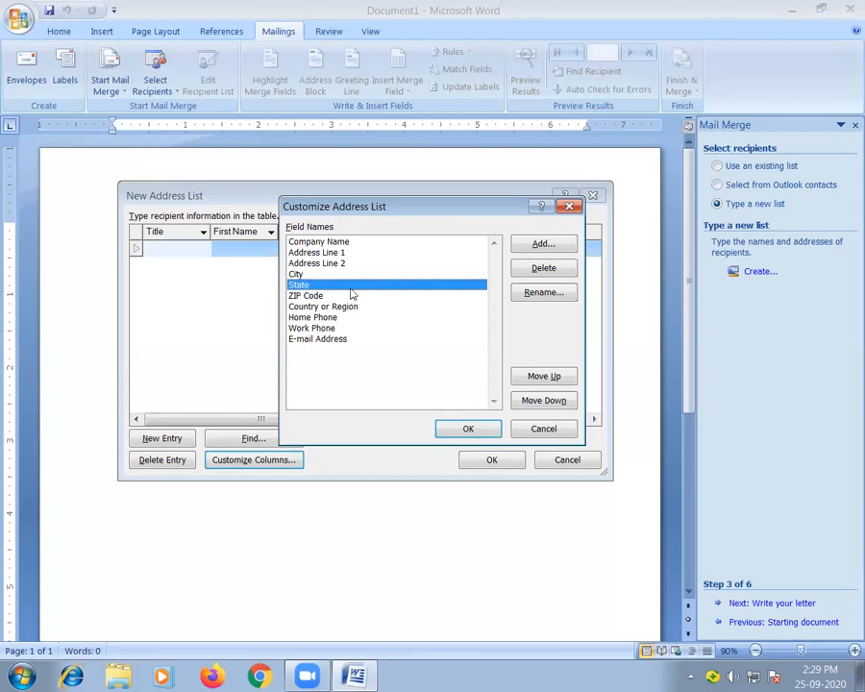
click(551, 269)
click(404, 378)
click(316, 286)
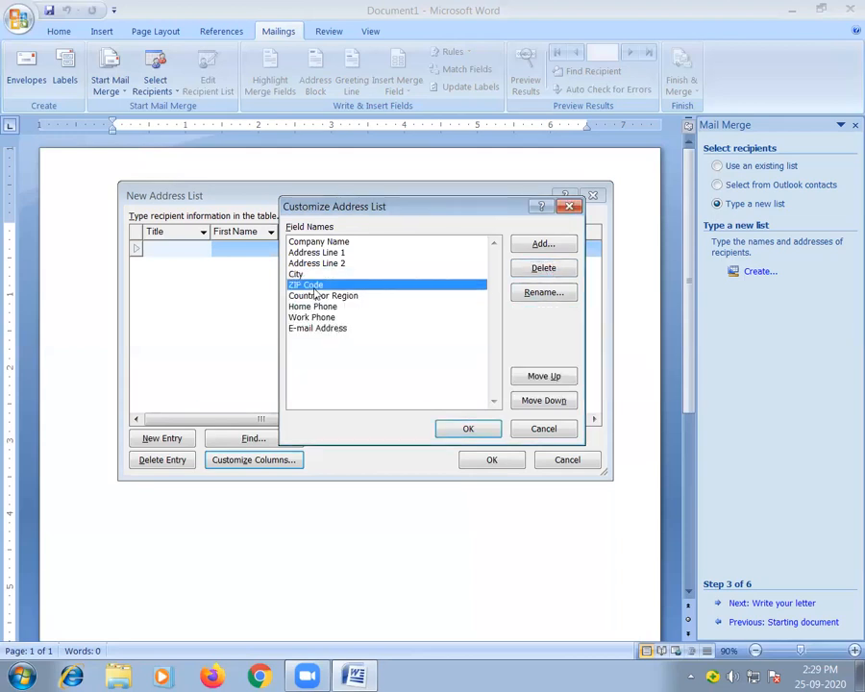
click(341, 297)
click(536, 272)
click(402, 376)
Step: Delete the Home Phone, Work Phone and E-mail Address fields from the address list
click(437, 298)
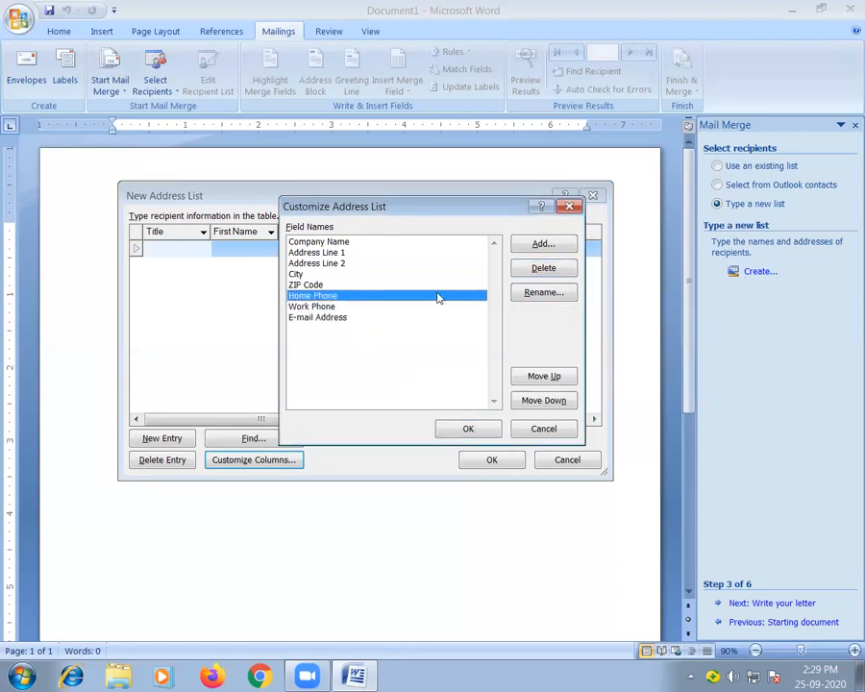
click(534, 270)
click(403, 379)
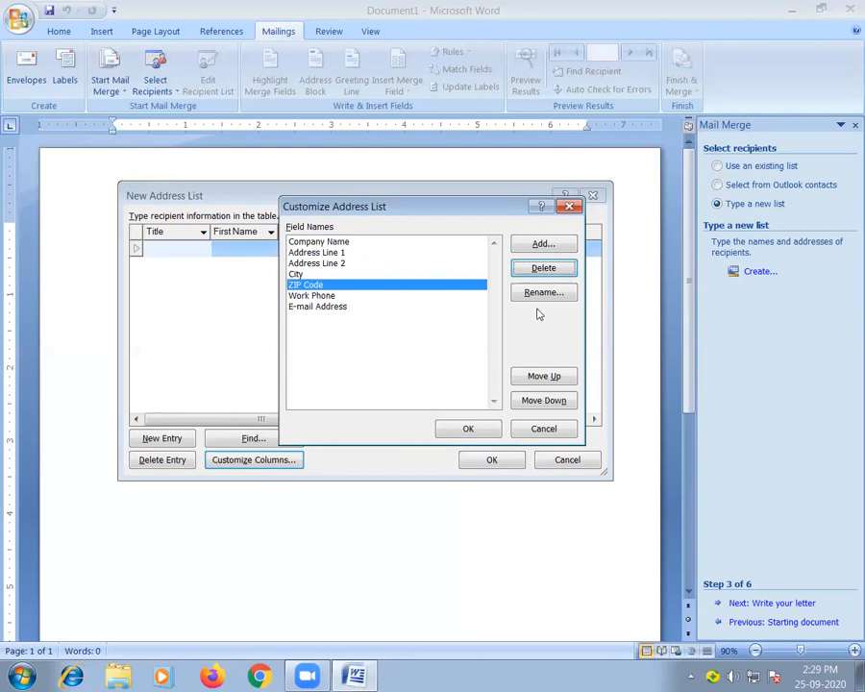
click(340, 297)
click(546, 271)
click(405, 378)
click(339, 297)
click(524, 270)
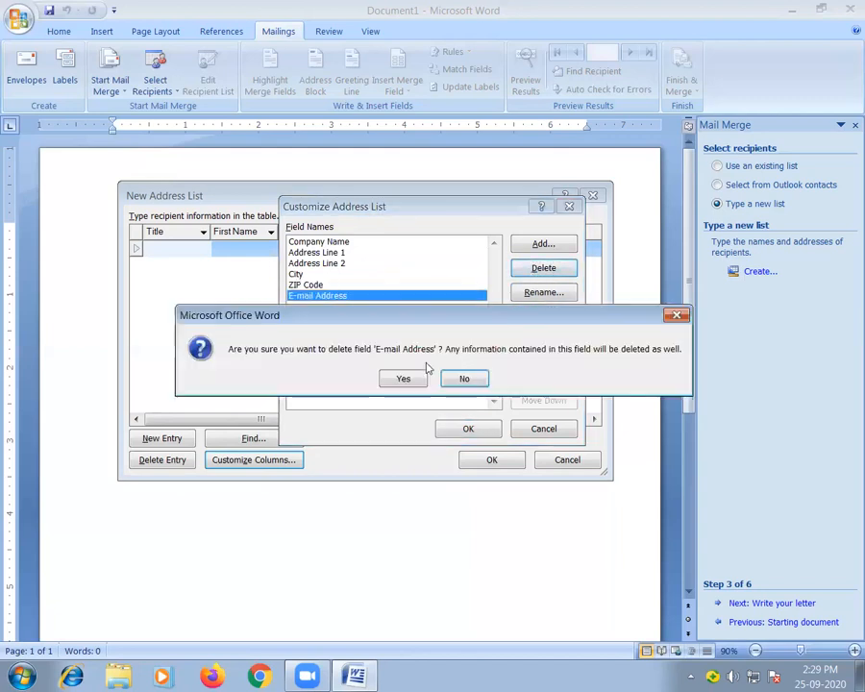
click(403, 378)
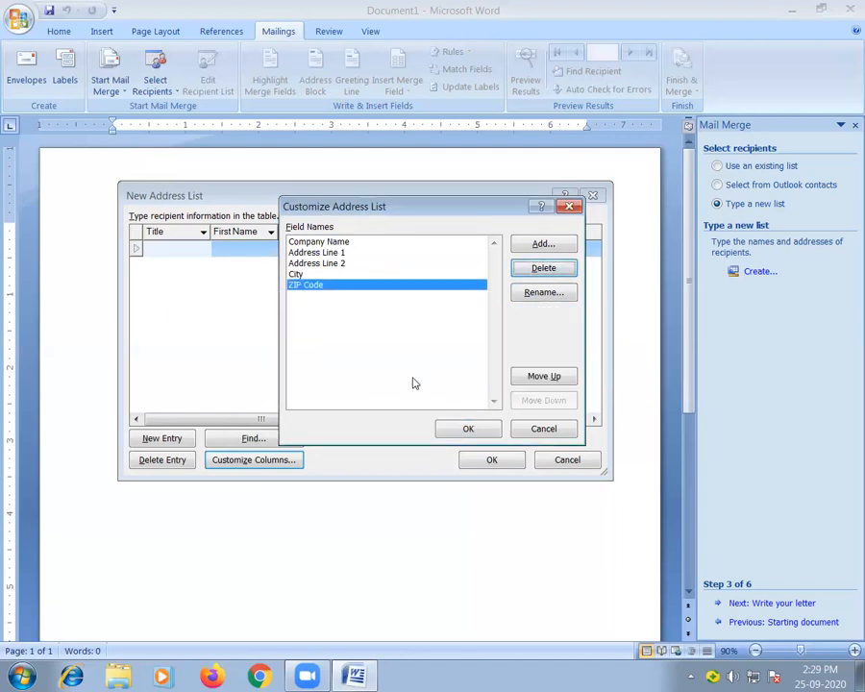
Step: Rename the City field to District
click(297, 277)
click(306, 288)
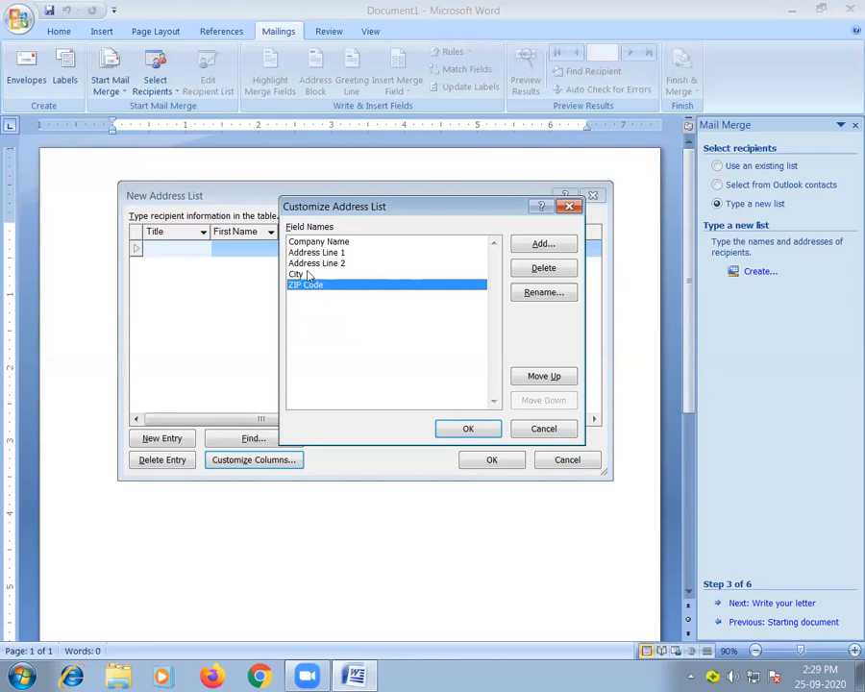
click(297, 277)
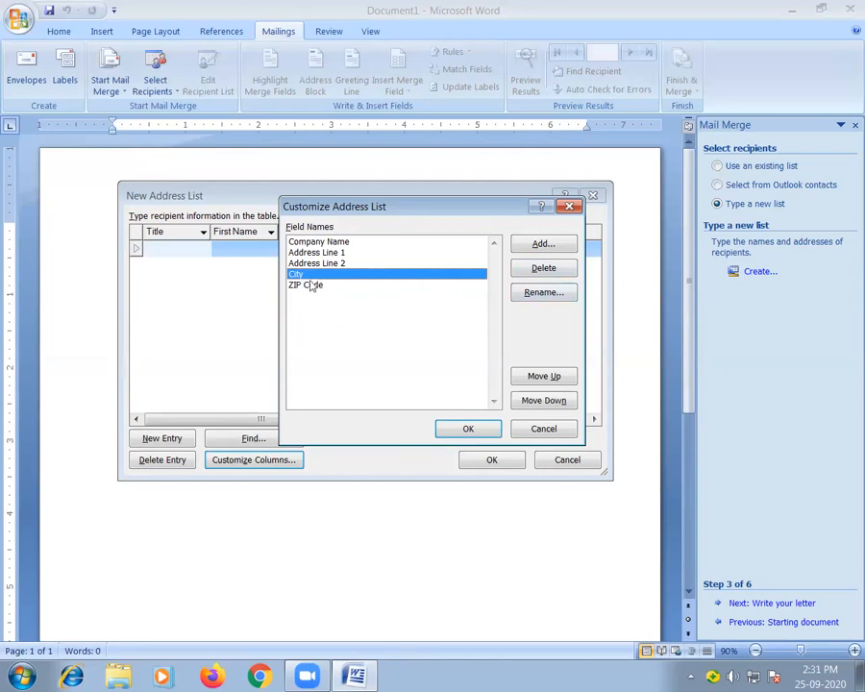
click(544, 294)
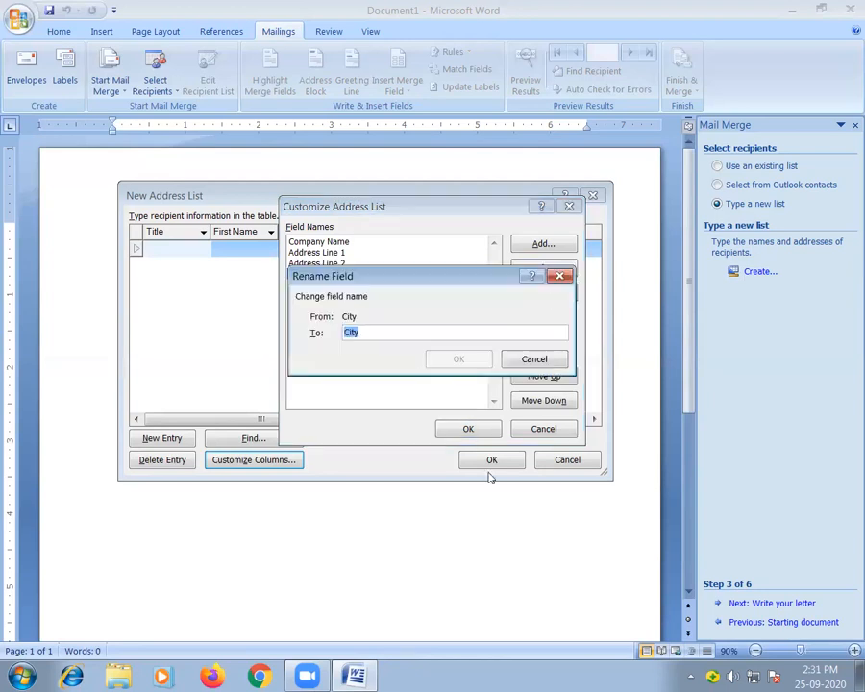
text(District)
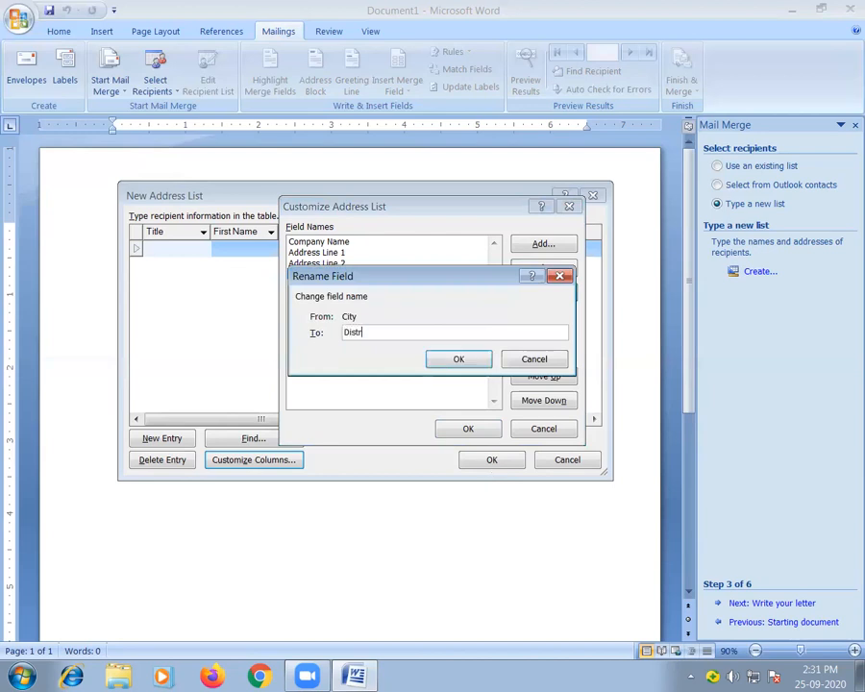
click(444, 362)
Step: Rename the ZIP Code field to PIN Code
click(319, 286)
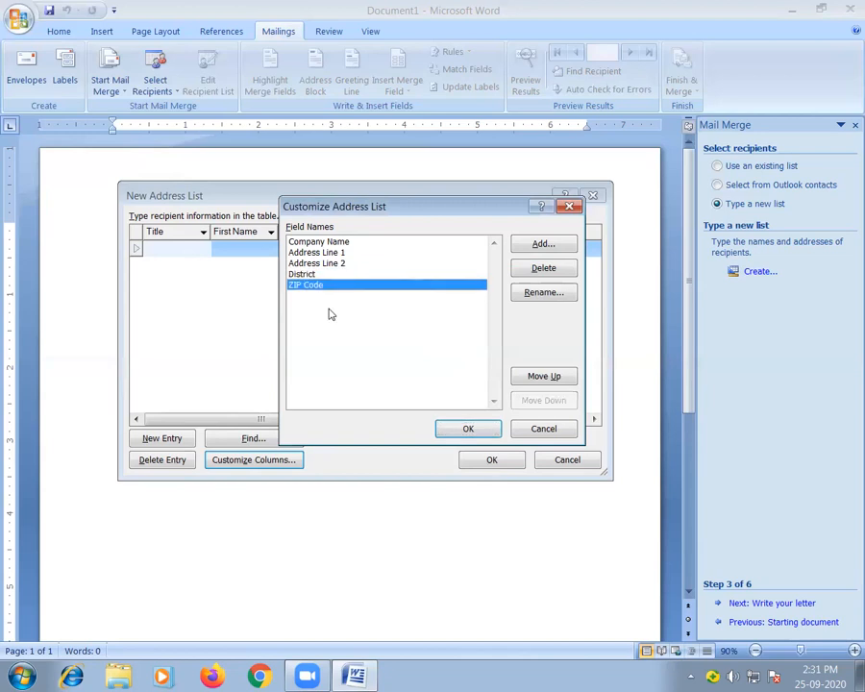
click(564, 296)
key(Home)
key(Delete)
key(Delete)
key(Delete)
key(Delete)
text(PIN)
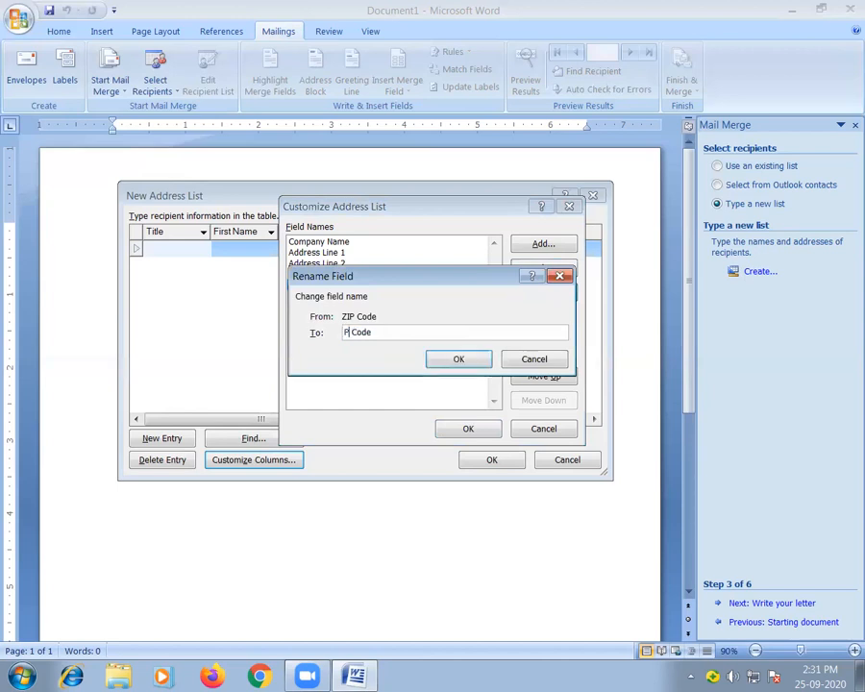
click(460, 364)
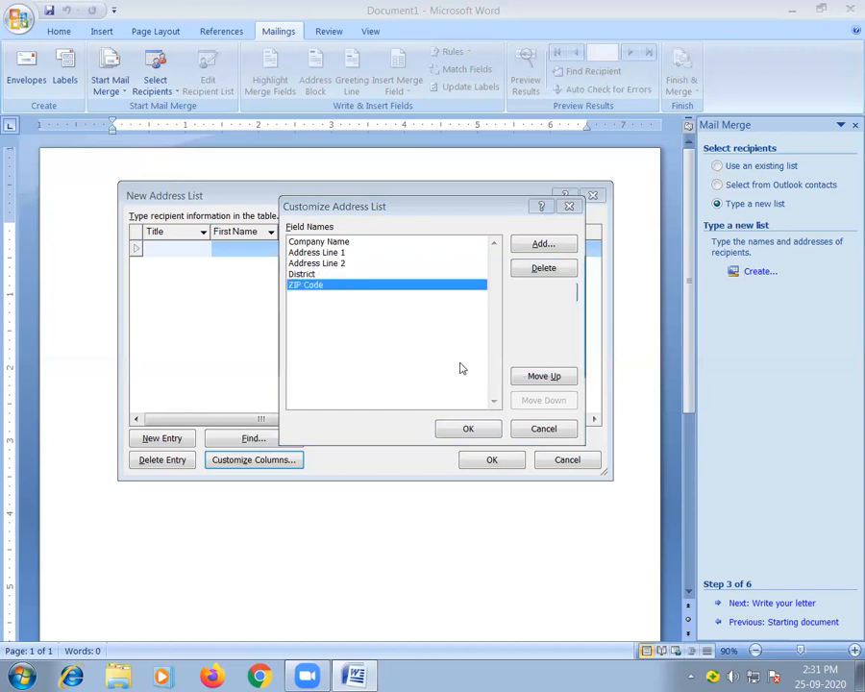
Step: Review the remaining field names and apply the customized columns to the new address list
click(333, 244)
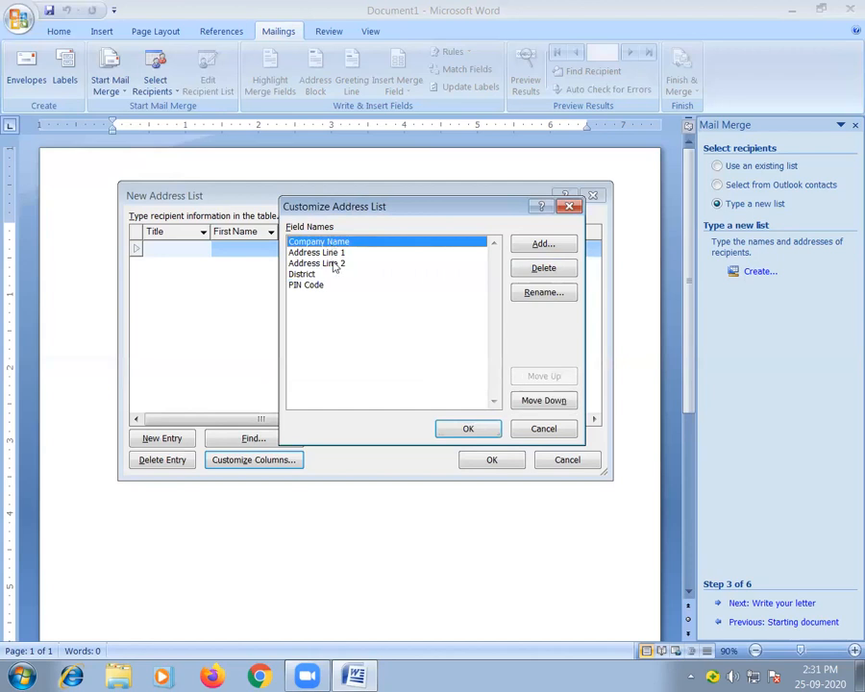
click(333, 253)
click(334, 263)
click(315, 275)
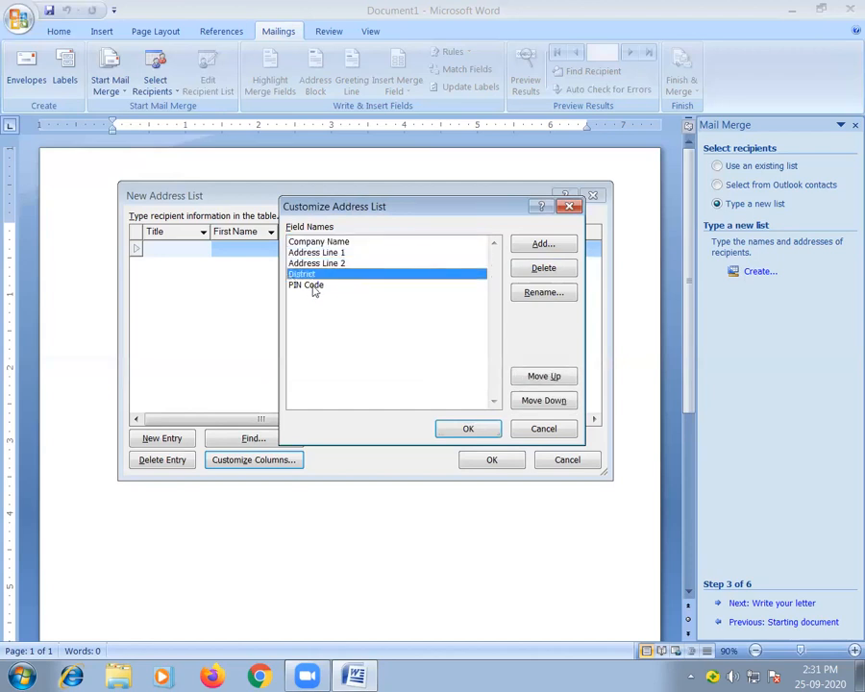
click(318, 286)
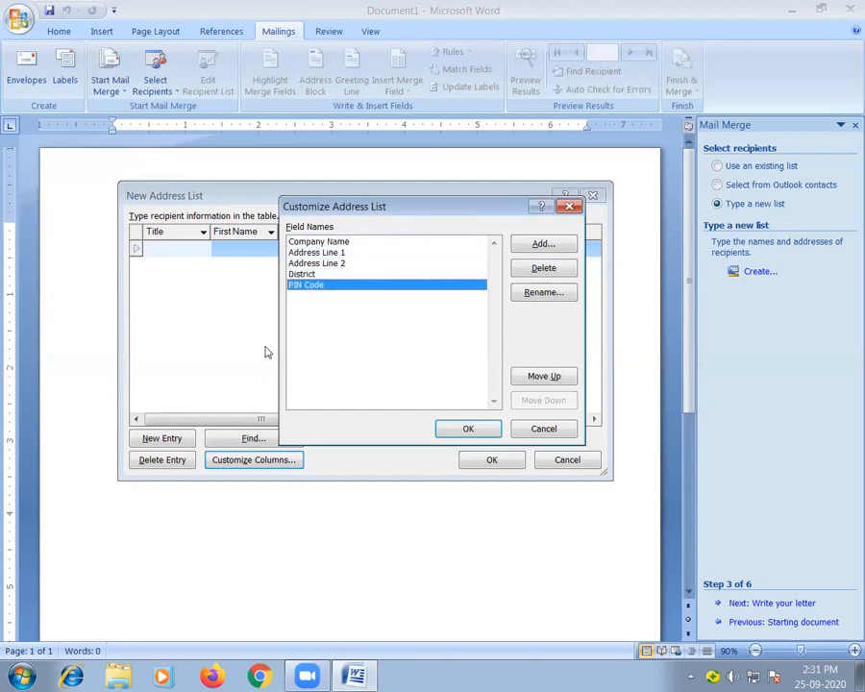
click(465, 430)
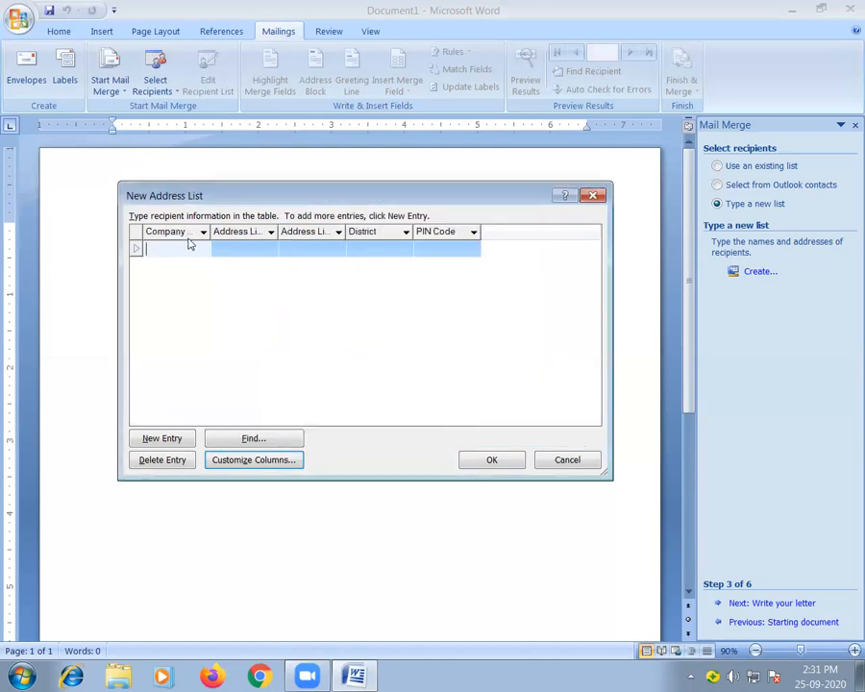
Step: Widen the address list window and its Company Name, Address Line 1, Address Line 2 and District columns
drag(210, 232, 239, 234)
drag(309, 232, 354, 236)
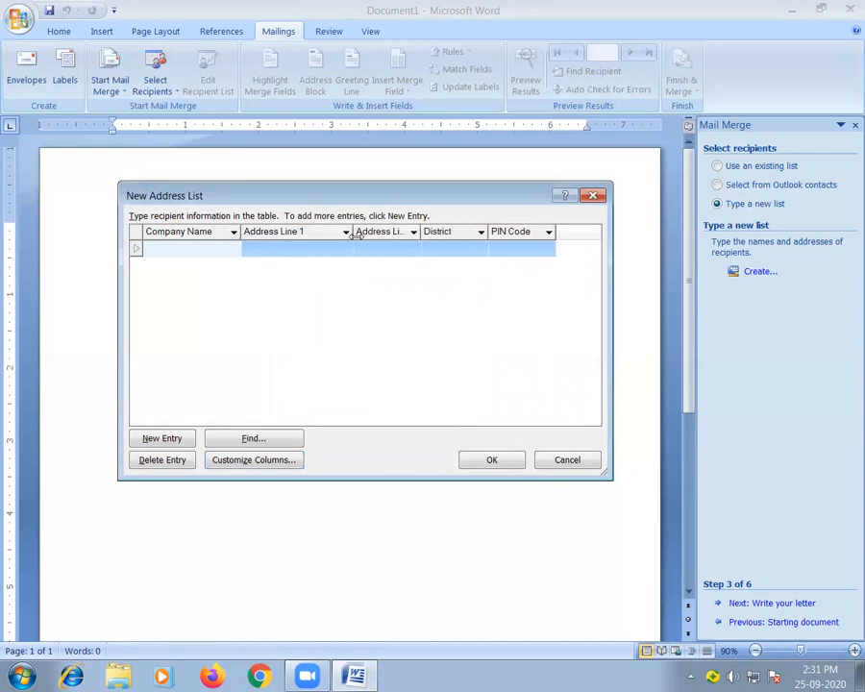
drag(422, 233, 452, 233)
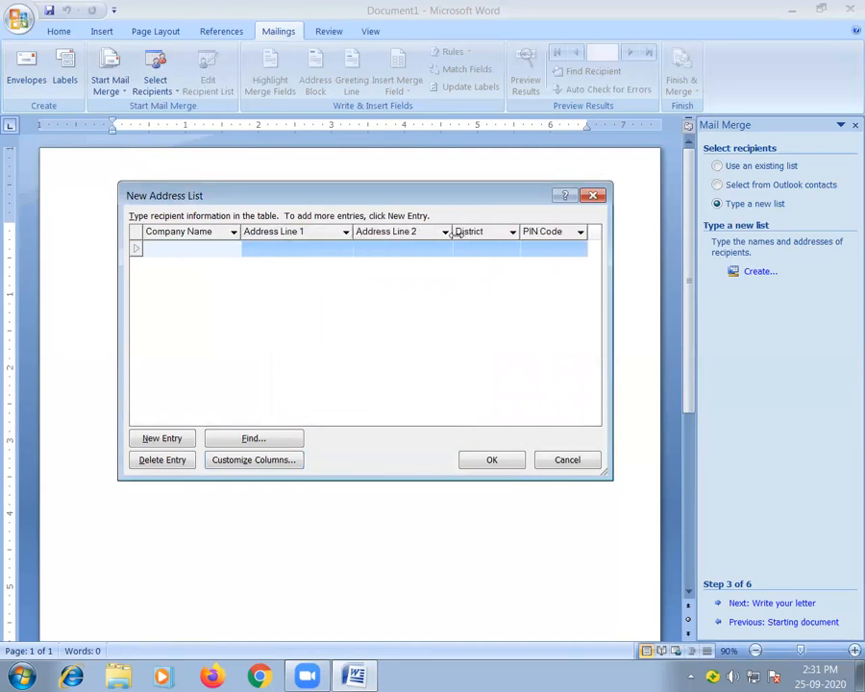
drag(518, 231, 537, 231)
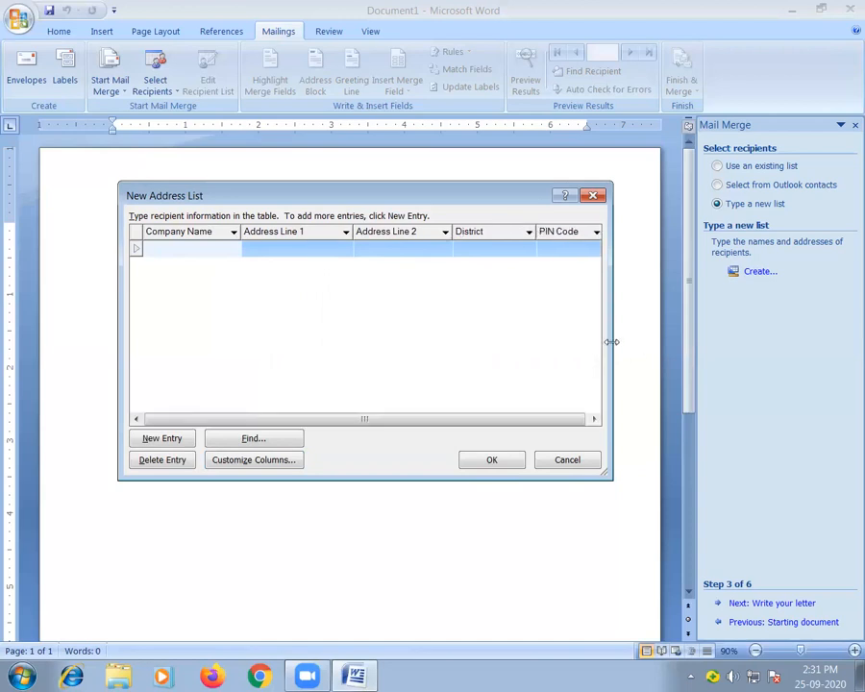
drag(611, 341, 653, 341)
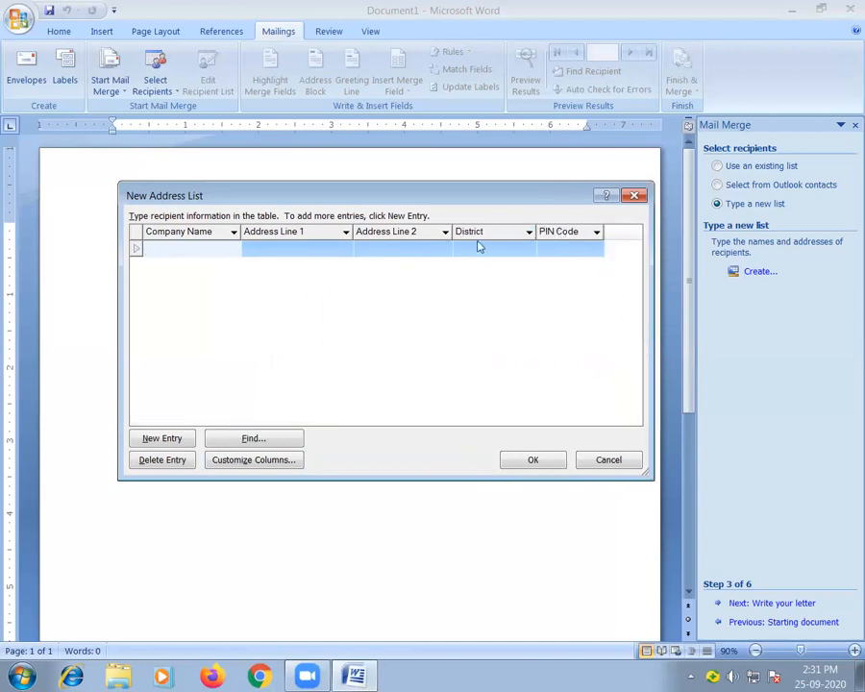
drag(452, 231, 470, 232)
drag(354, 232, 367, 231)
Step: Enter SKS PRODUCTS LTD as the first entry's company name and fill in its Address Line 1
click(211, 250)
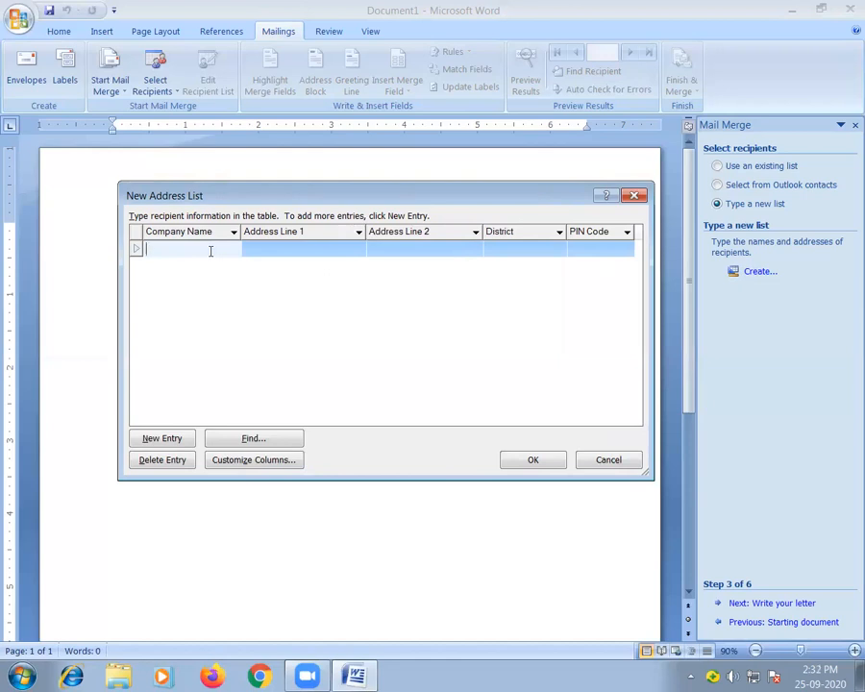
text(sk)
text(SKS )
text(PRODUCTS)
text( LTD)
key(Tab)
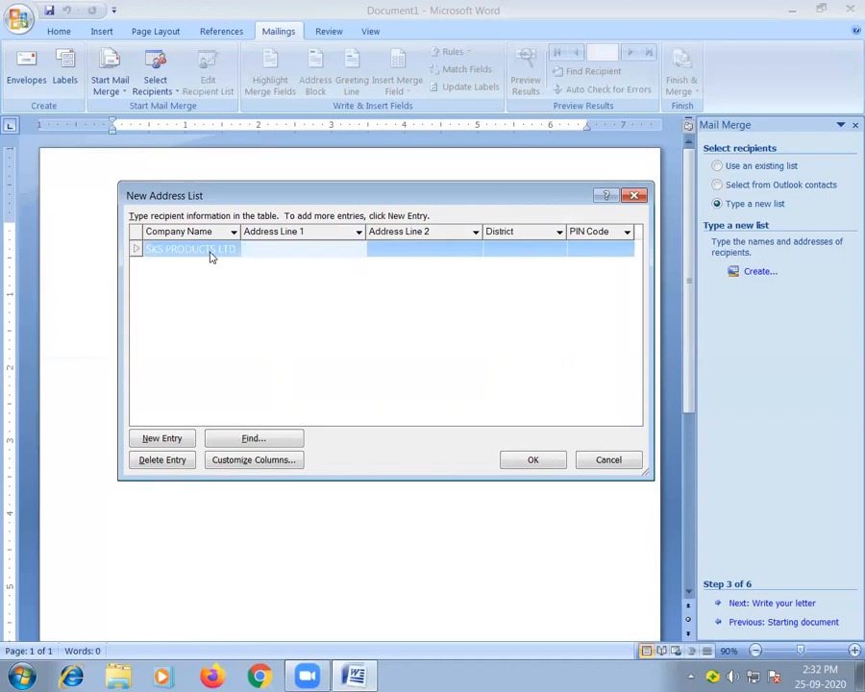
text(CAR STREET)
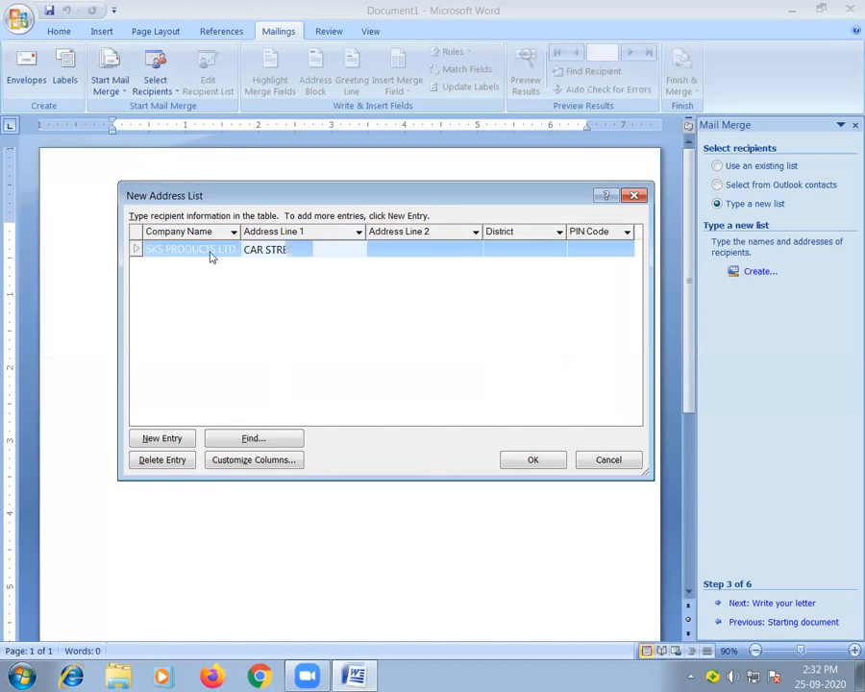
key(Tab)
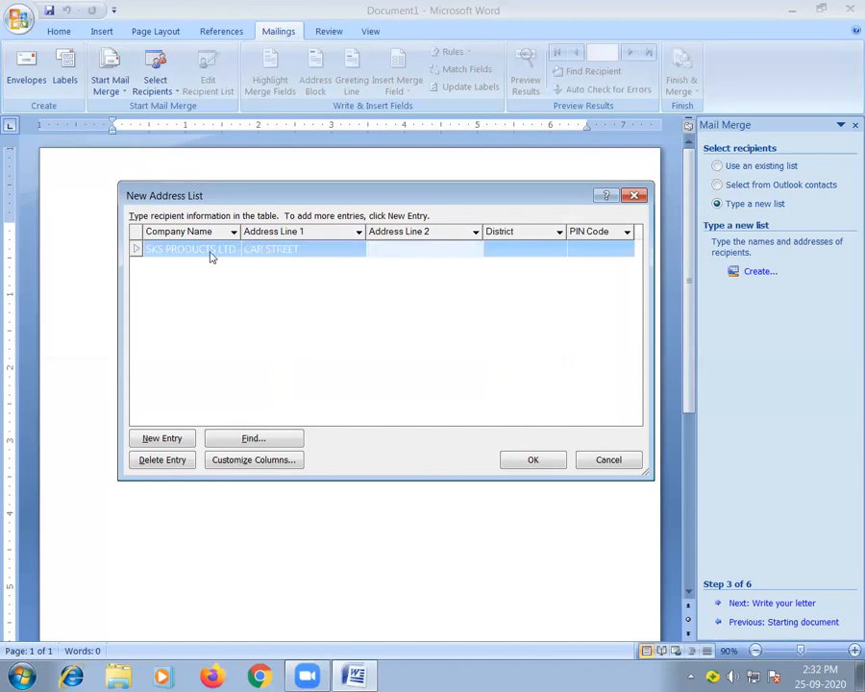
Step: Complete the first entry with its Address Line 2, District and postal PIN Code, and start a second entry
text(CHENNAI MAIN ROAD)
key(Tab)
text(SALEM)
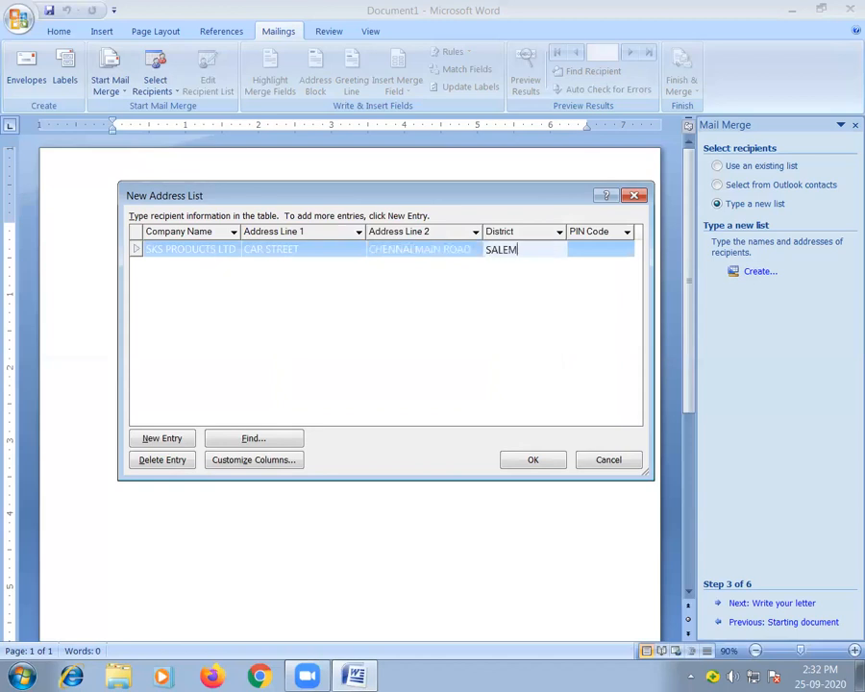
key(Tab)
text(636001)
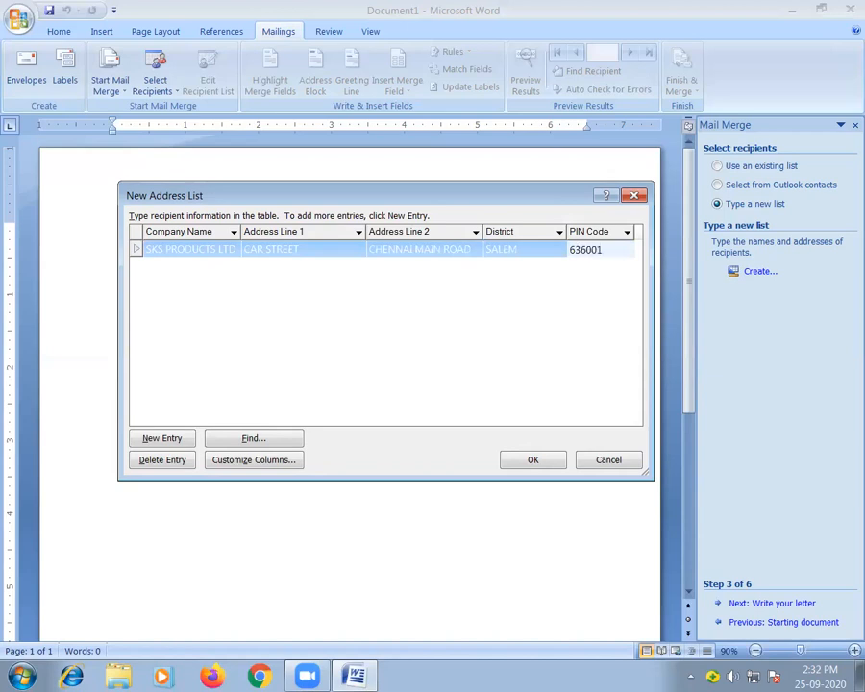
key(Tab)
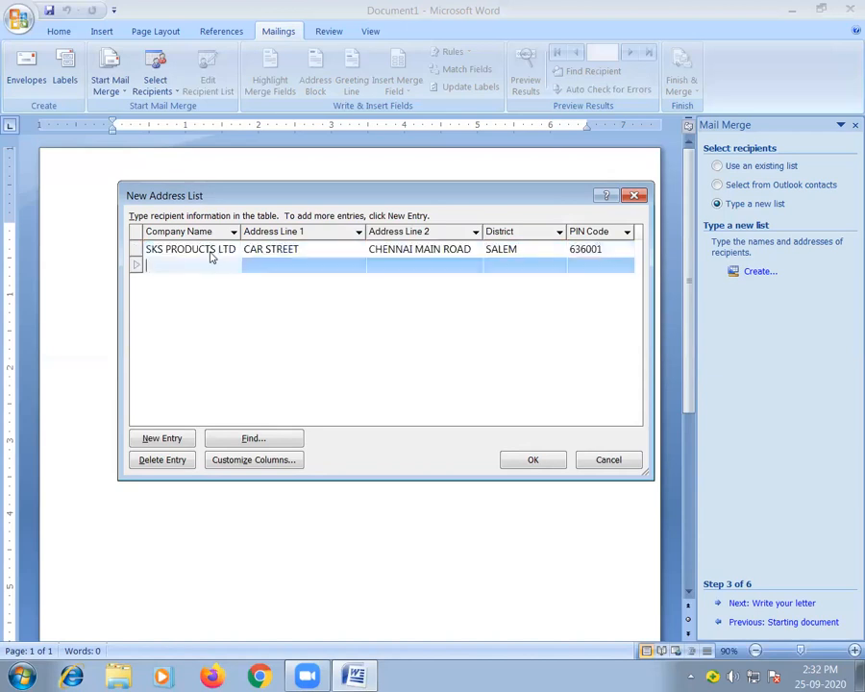
Step: Enter IMAGE ARTS as the second entry's company name and fill in its Address Line 1
text(IMAGE ARETS)
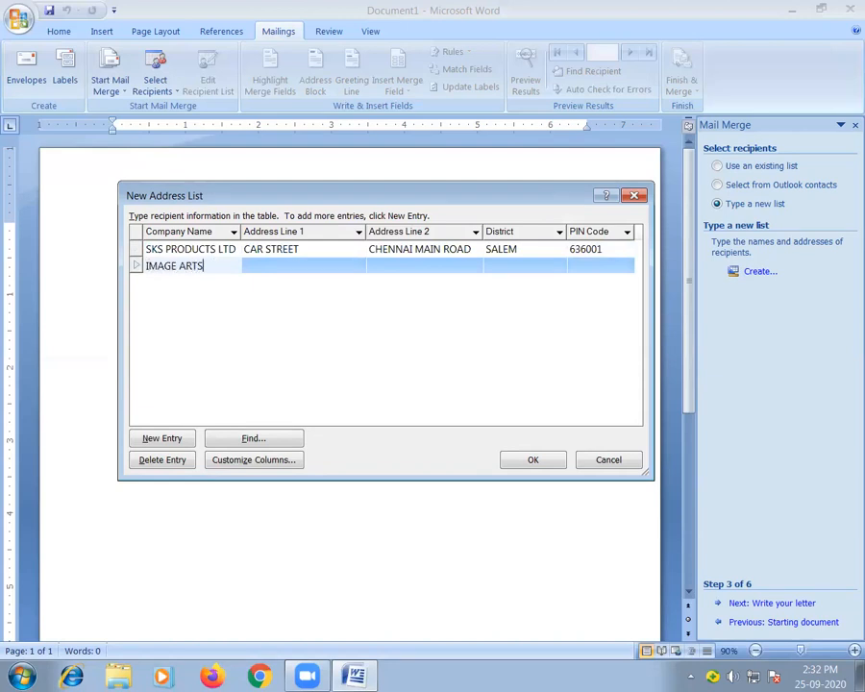
key(Tab)
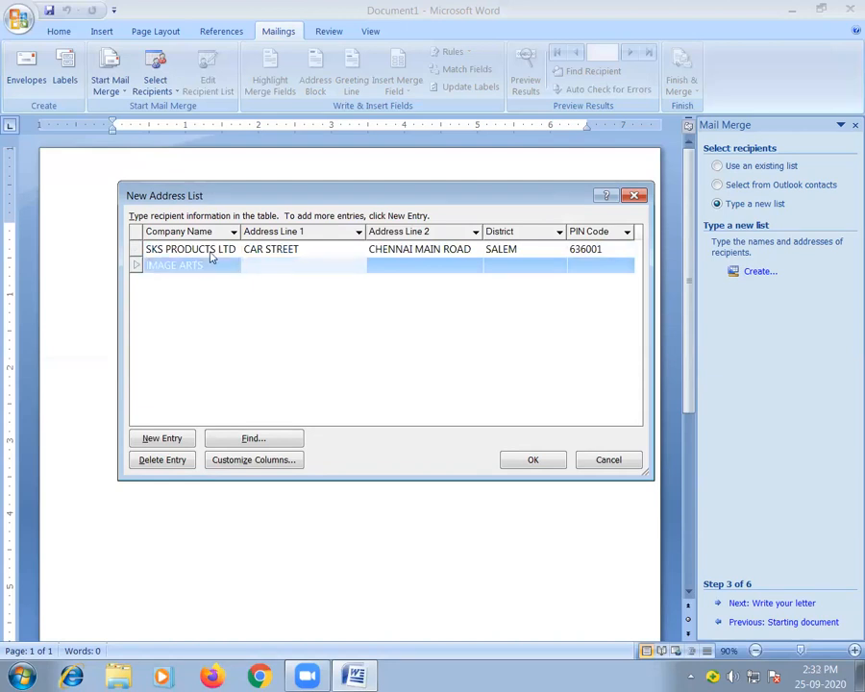
text(NEW)
text( BUS)
text( STAND BACK S)
text(IDE)
key(Tab)
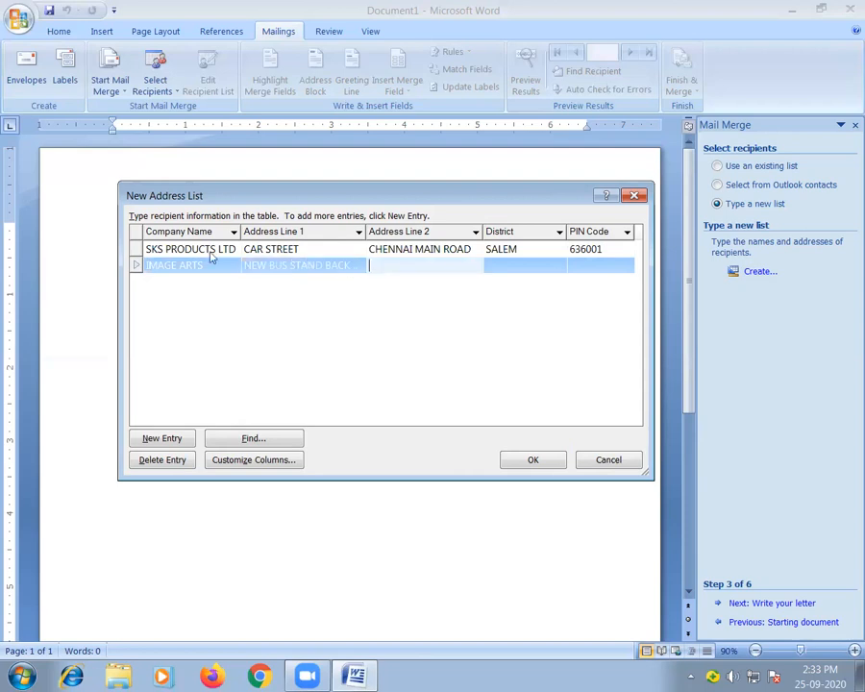
Step: Complete the second entry with its Address Line 2, District and postal PIN Code, and start a third entry
text(SALEM)
key(Tab)
text(SALEM)
key(Tab)
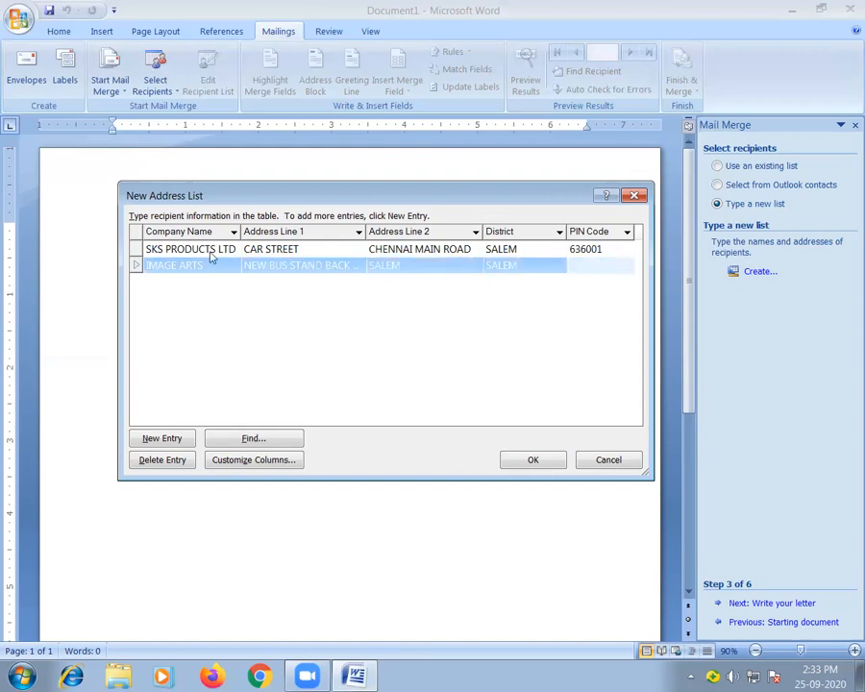
text(636002)
key(Tab)
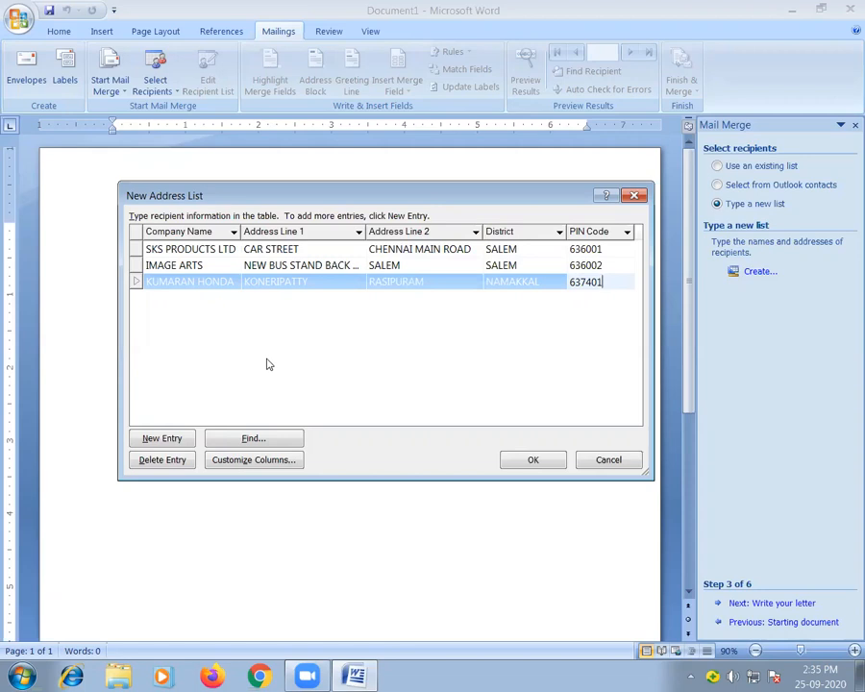
Step: Finish the address list and save it in My Data Sources under the file name Address
click(527, 460)
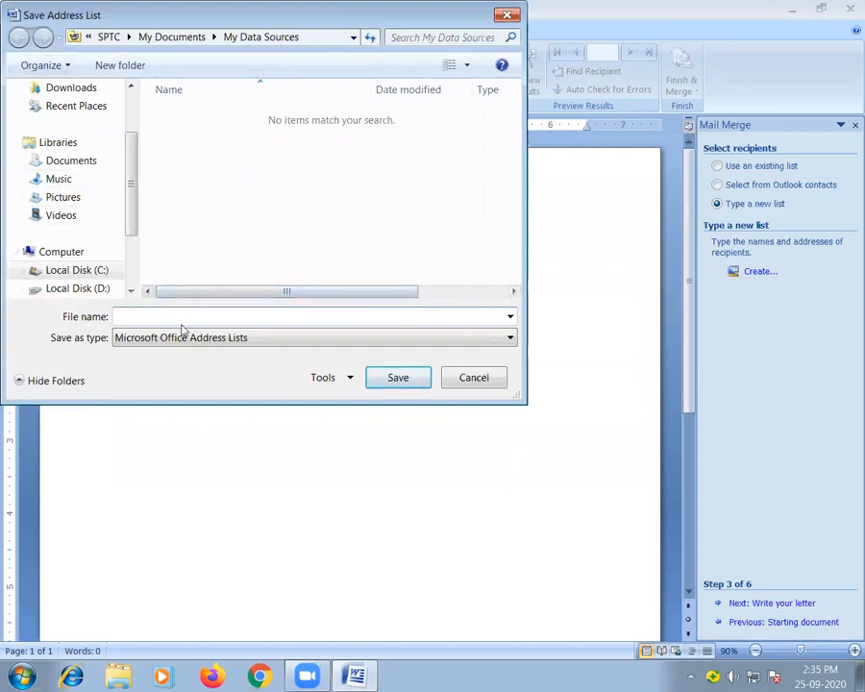
text(cOM)
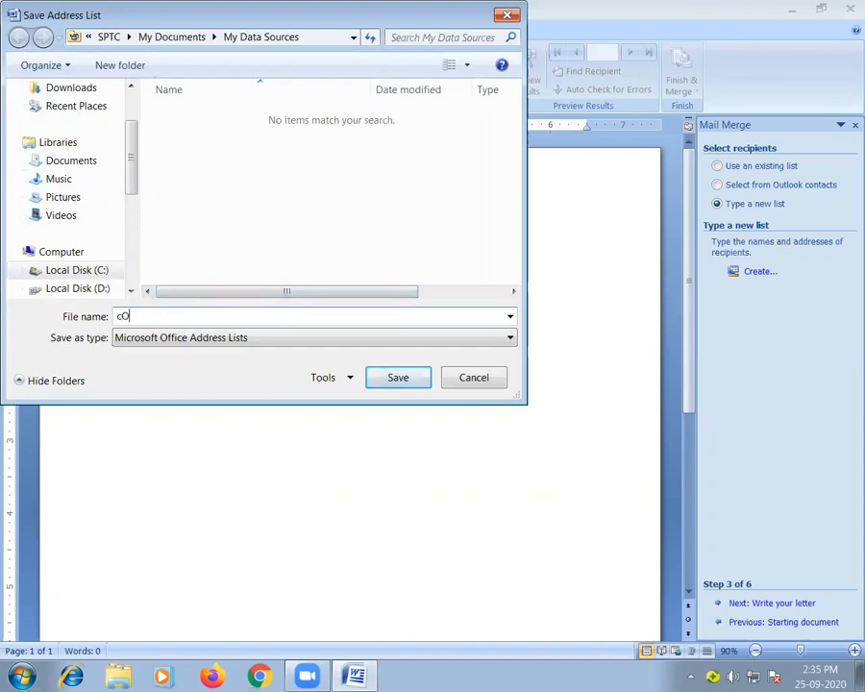
key(BackSpace)
key(BackSpace)
key(BackSpace)
text(Address)
click(398, 377)
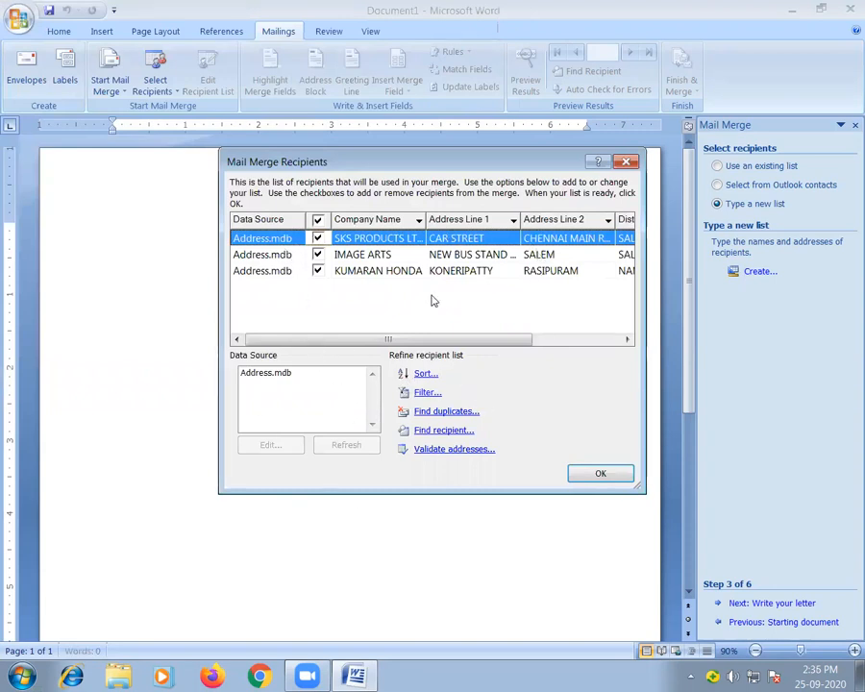
Step: Accept all recipients for the mail merge and advance to the letter-writing stage
click(601, 475)
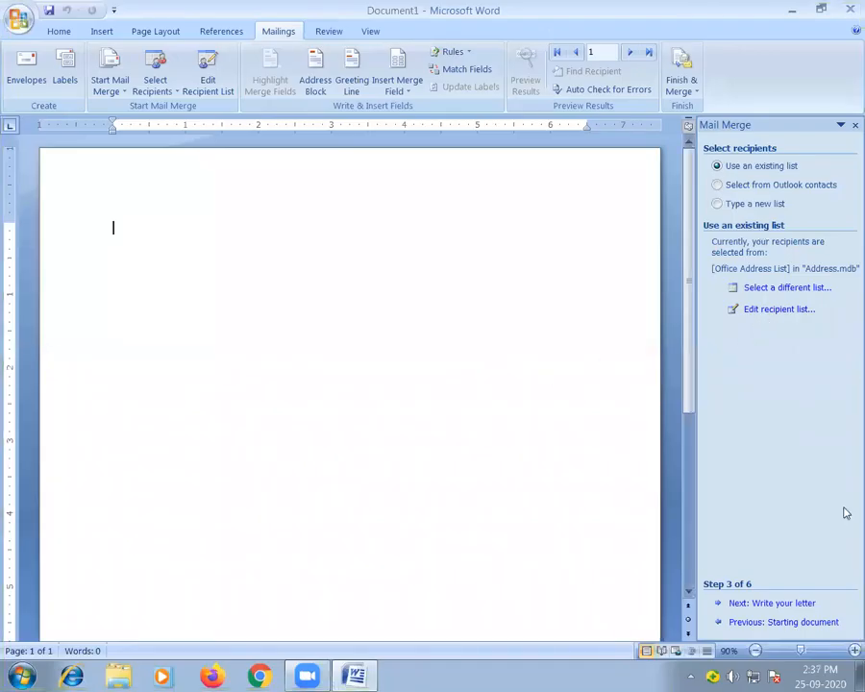
click(783, 603)
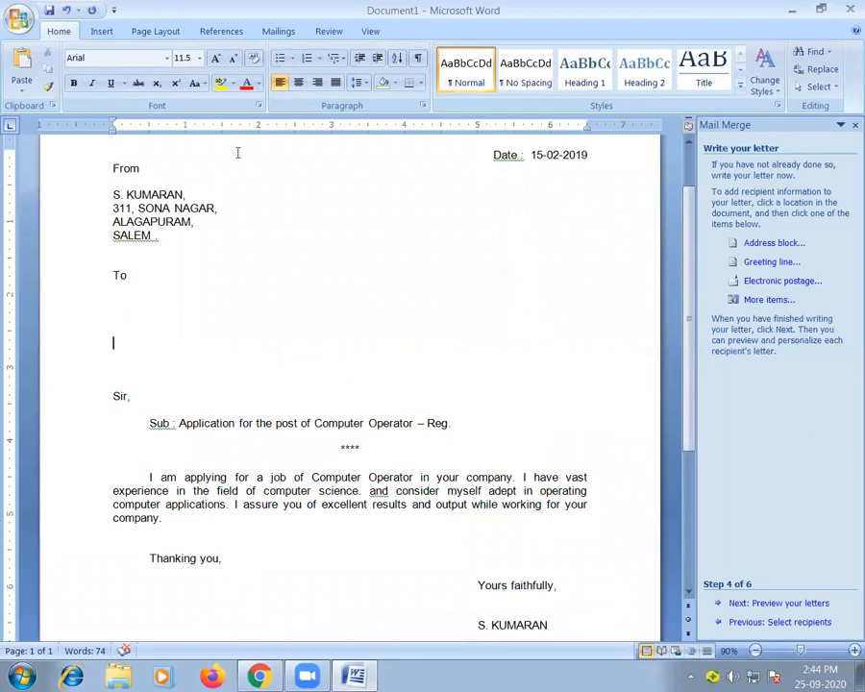
Step: Indent each of the four sender name and address lines below From by one tab
click(114, 194)
key(Tab)
click(113, 208)
key(Tab)
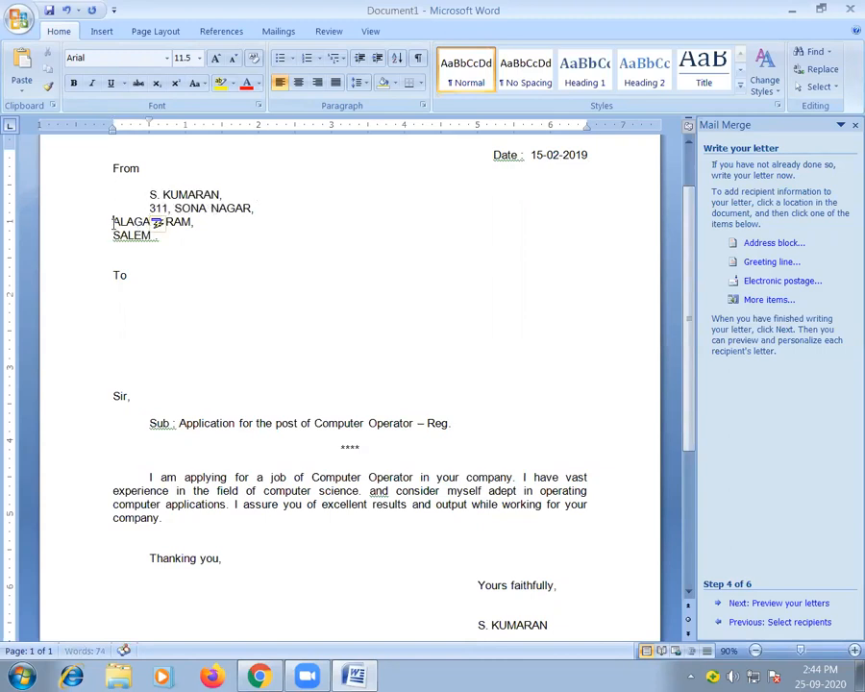
click(112, 221)
key(Tab)
click(112, 235)
key(Tab)
click(126, 305)
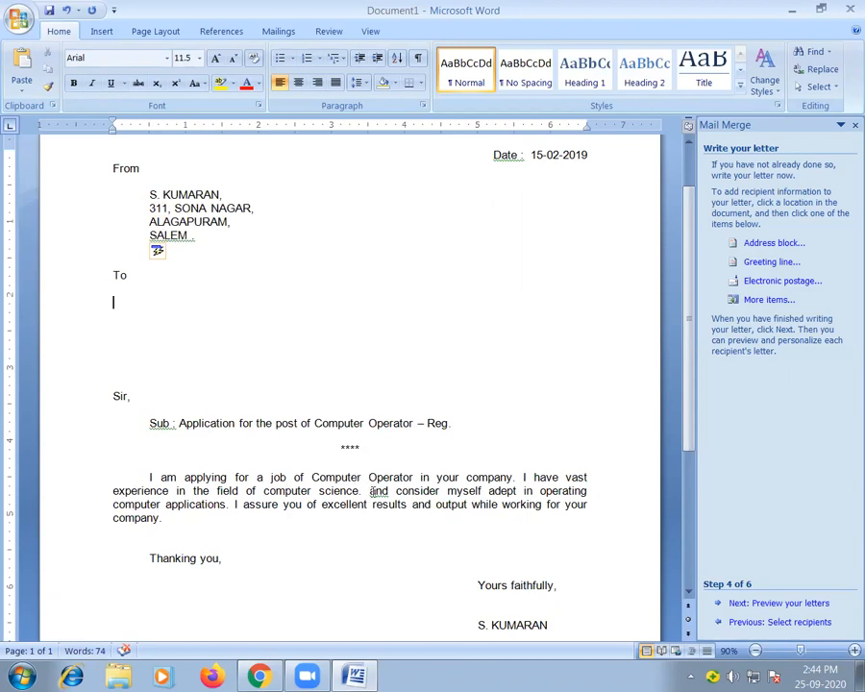
Step: Remove the space before the full stop at the end of the sender's address
click(526, 615)
click(189, 236)
key(Delete)
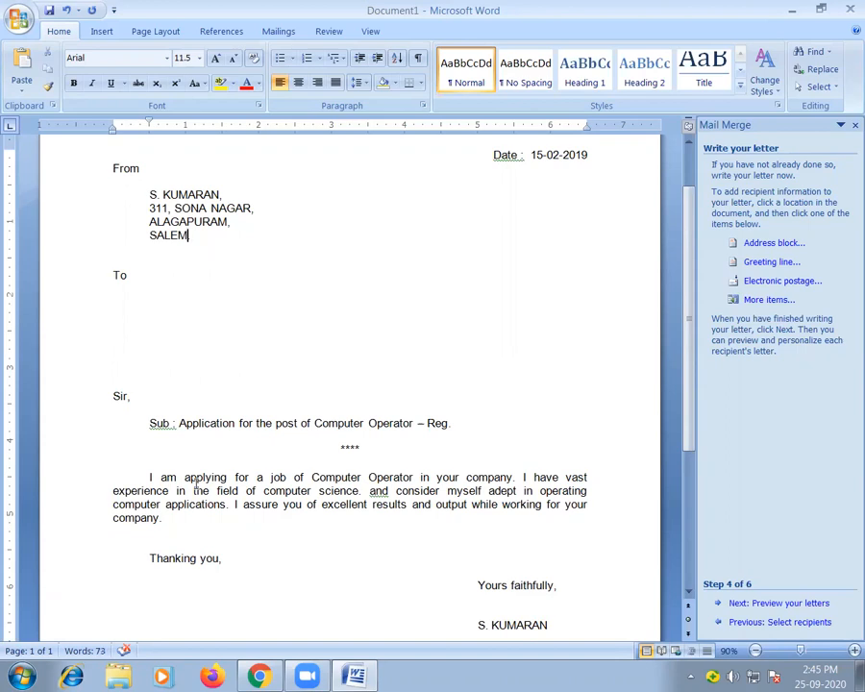
text(.)
key(BackSpace)
text(.)
Step: Insert an address block with the default settings, indented by one tab, on the line below To
click(134, 302)
key(Tab)
click(774, 245)
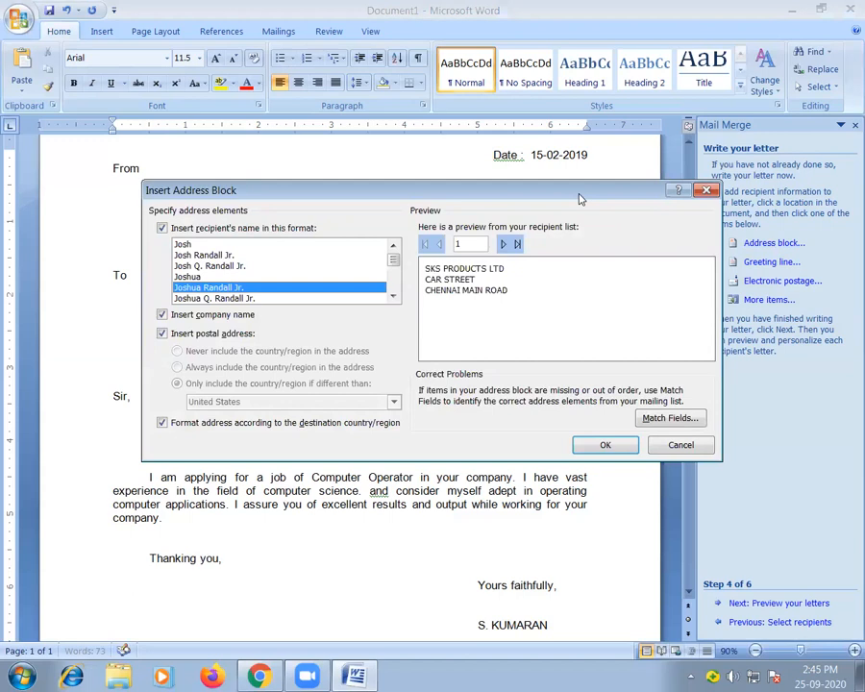
drag(580, 199, 526, 270)
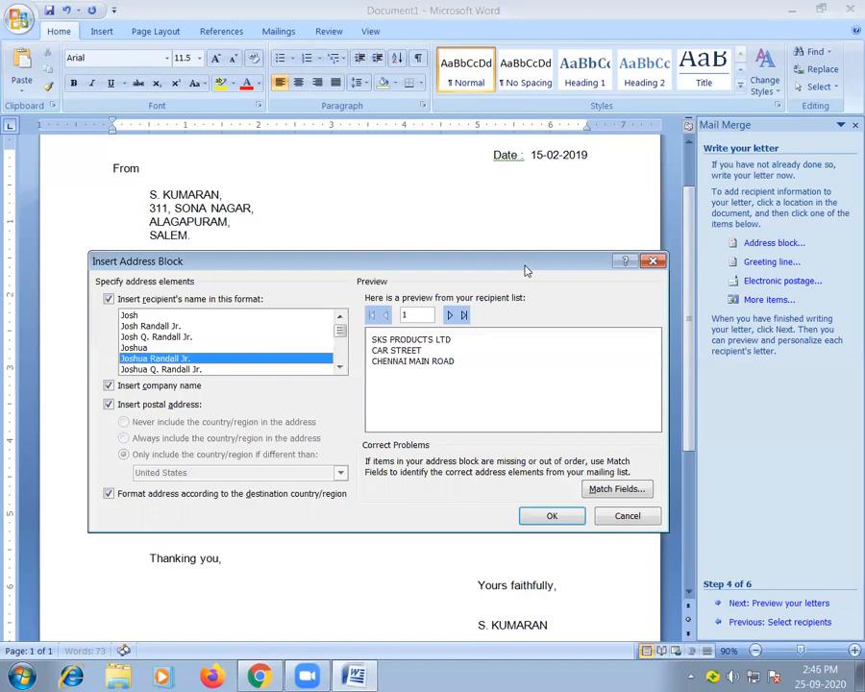
drag(526, 270, 534, 244)
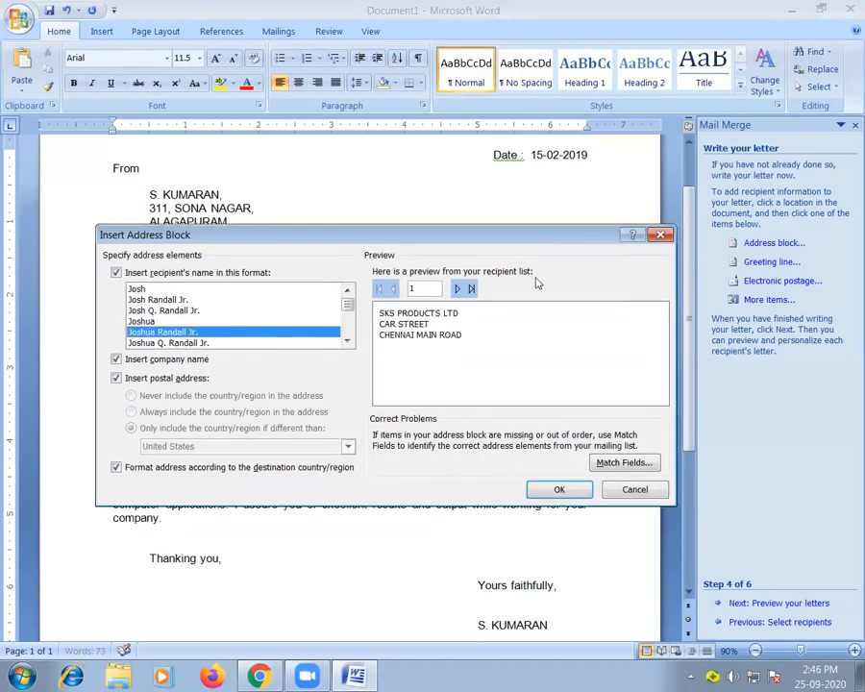
click(560, 491)
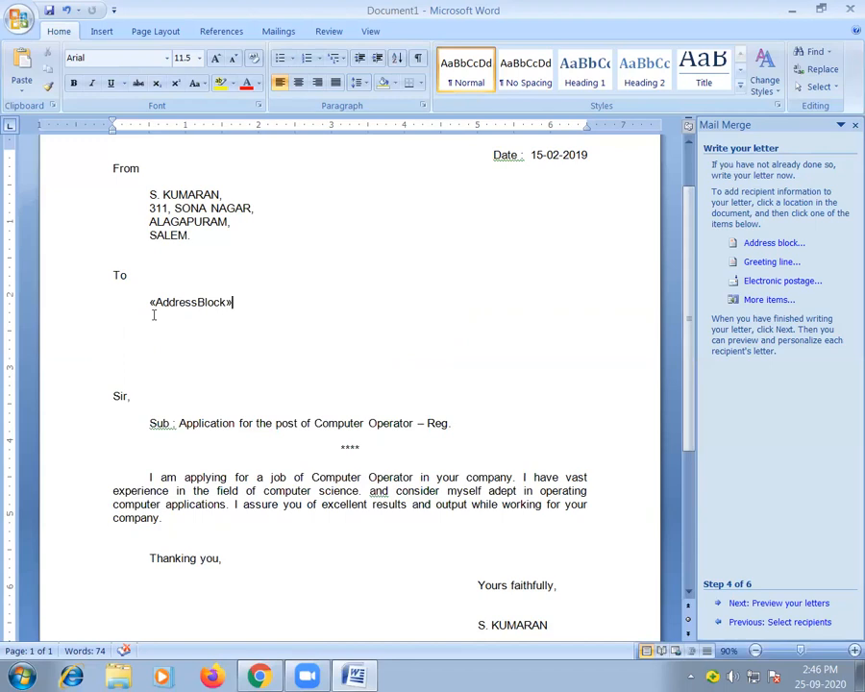
Step: Delete the address block field below To
click(152, 302)
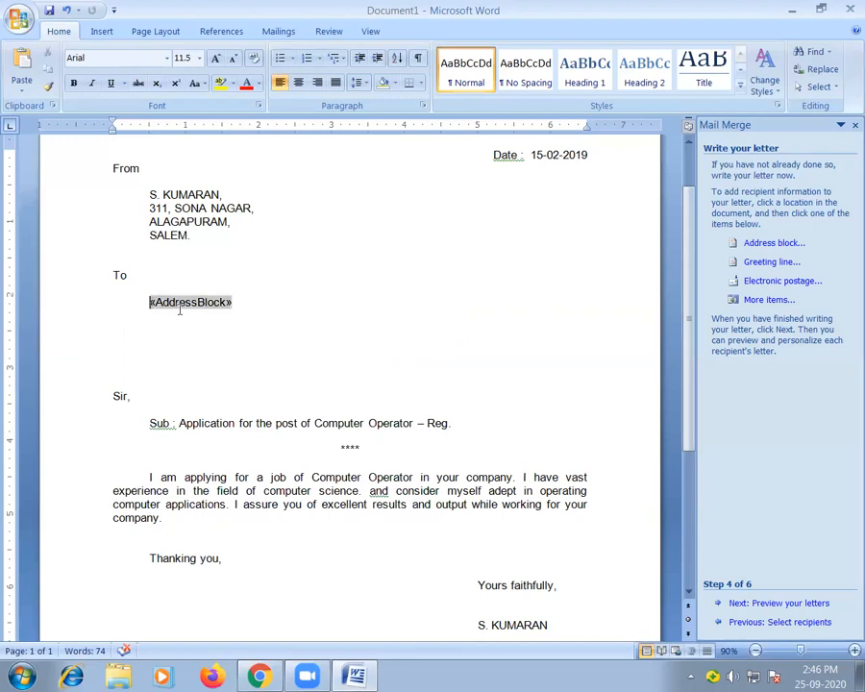
double_click(194, 304)
key(Delete)
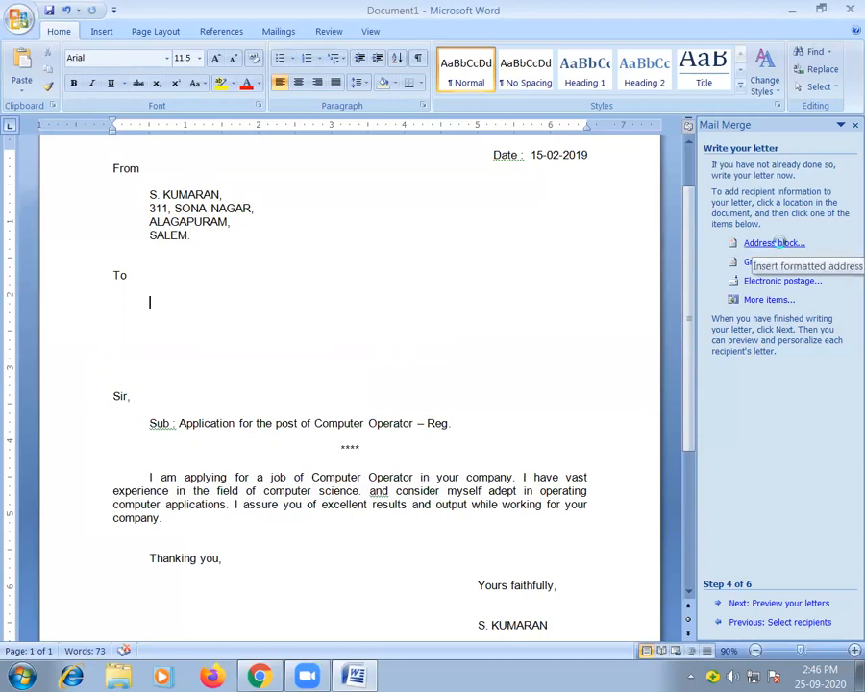
Step: Insert the default address block below To again and advance to the letter preview
click(779, 246)
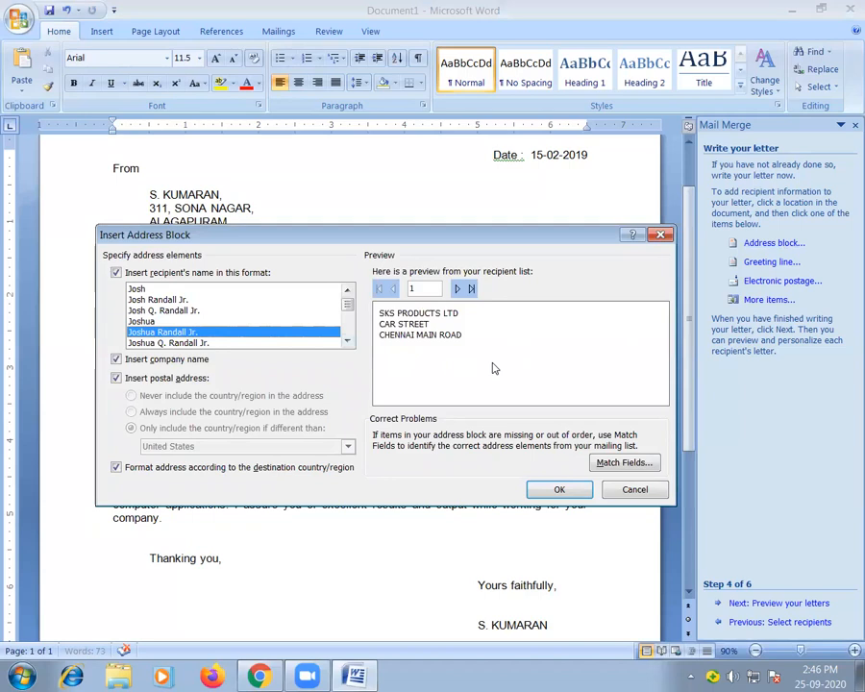
click(557, 491)
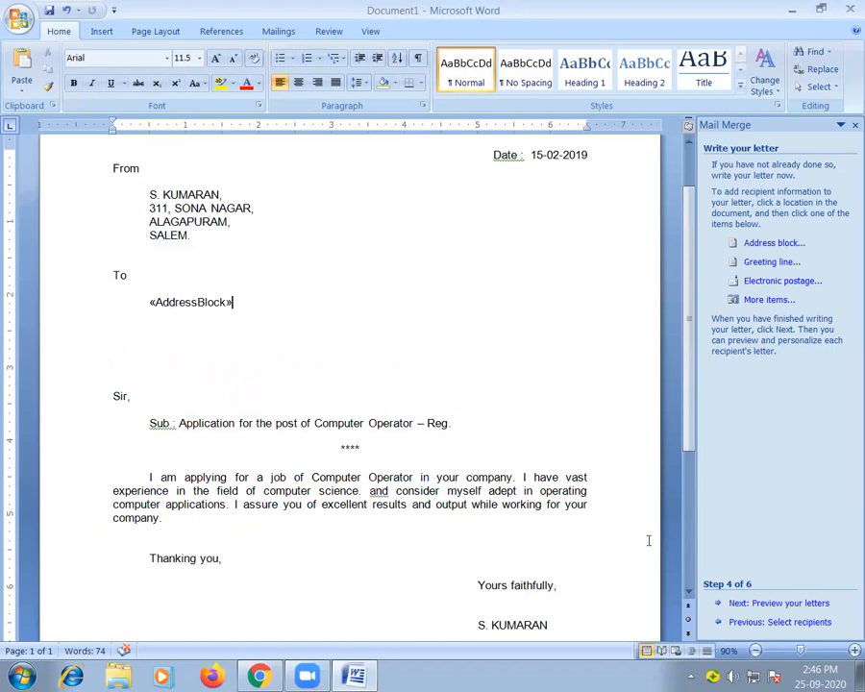
click(778, 604)
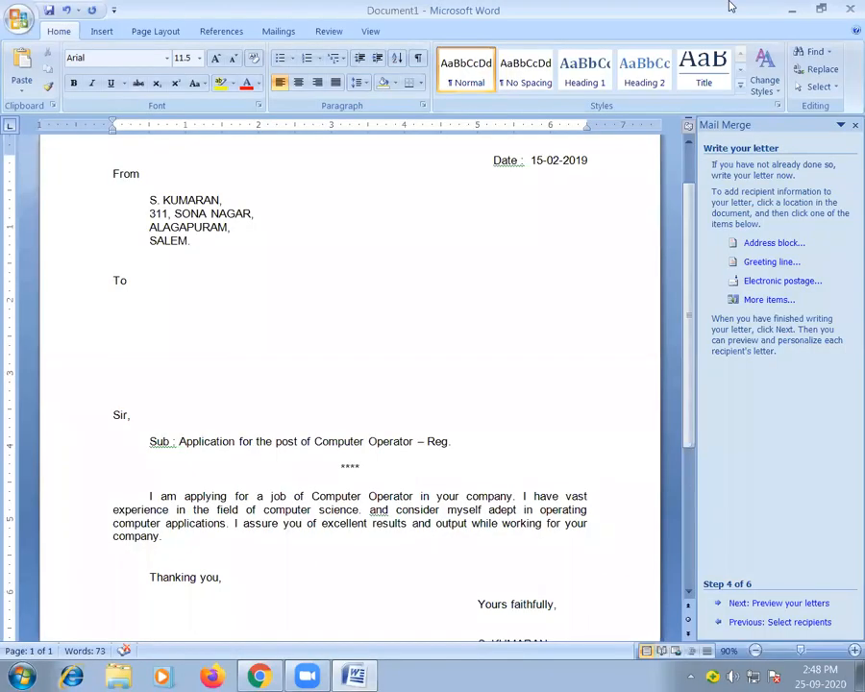
Step: Insert the Company Name merge field on the indented line below To
click(265, 302)
click(772, 301)
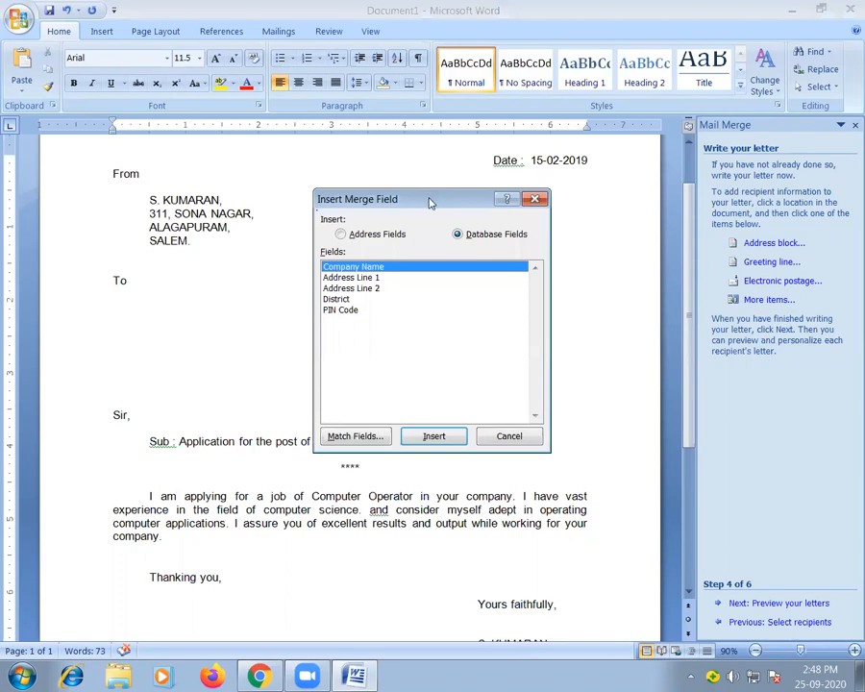
drag(430, 203, 514, 178)
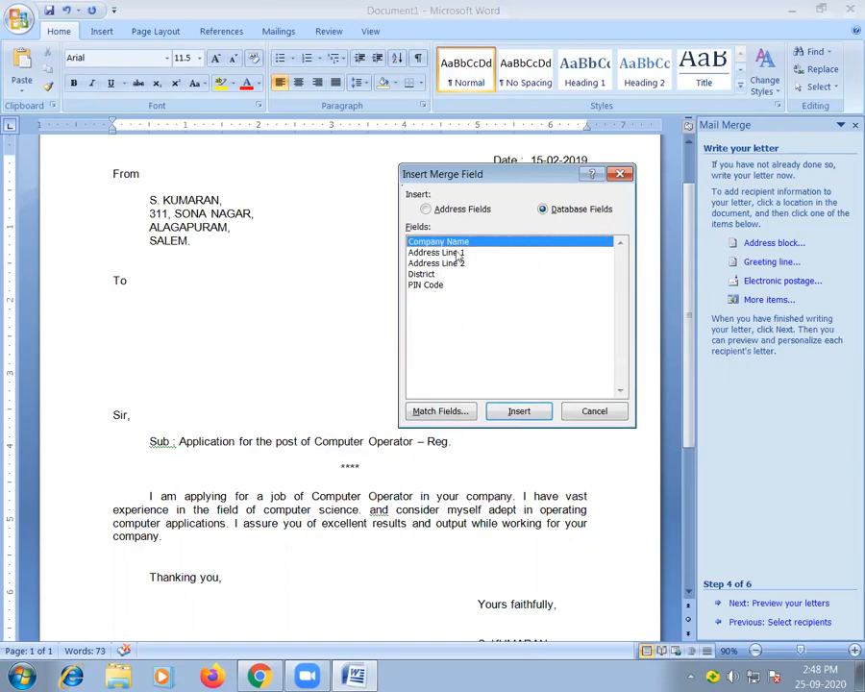
click(431, 252)
click(431, 243)
click(517, 412)
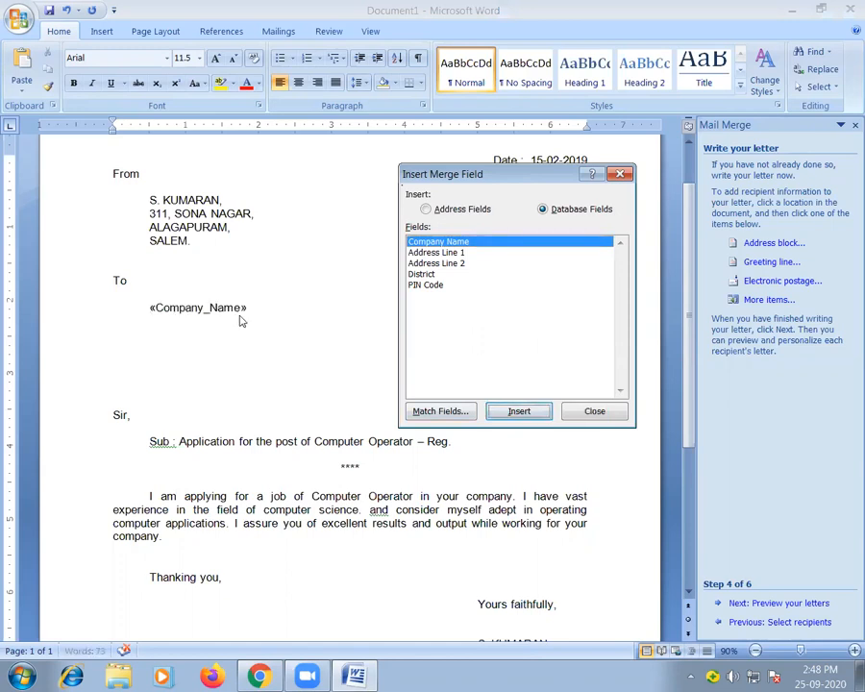
click(595, 412)
Step: Insert the Address Line 1, Address Line 2, District and PIN Code merge fields on a new indented line below the company name
key(Return)
key(Tab)
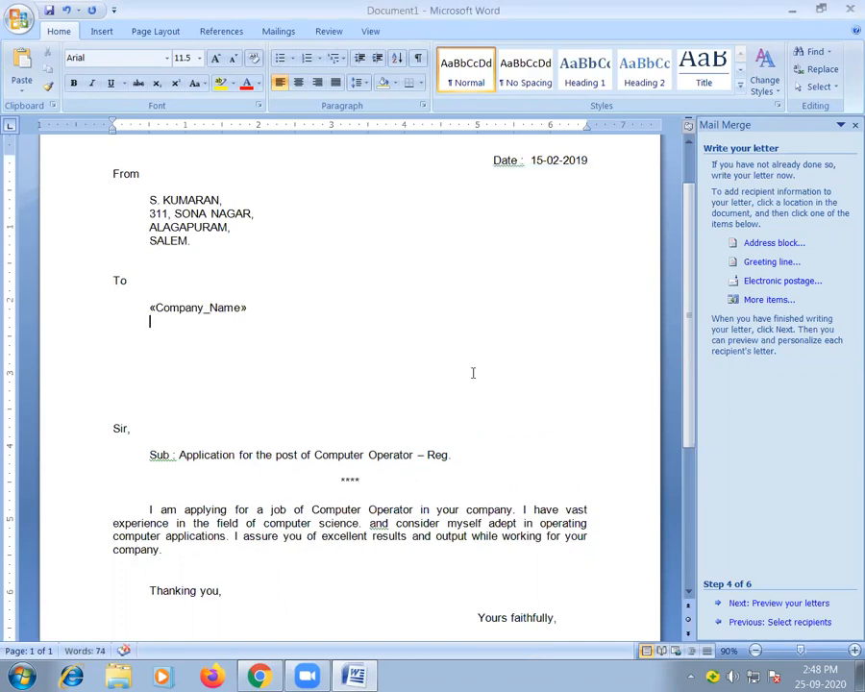
click(765, 299)
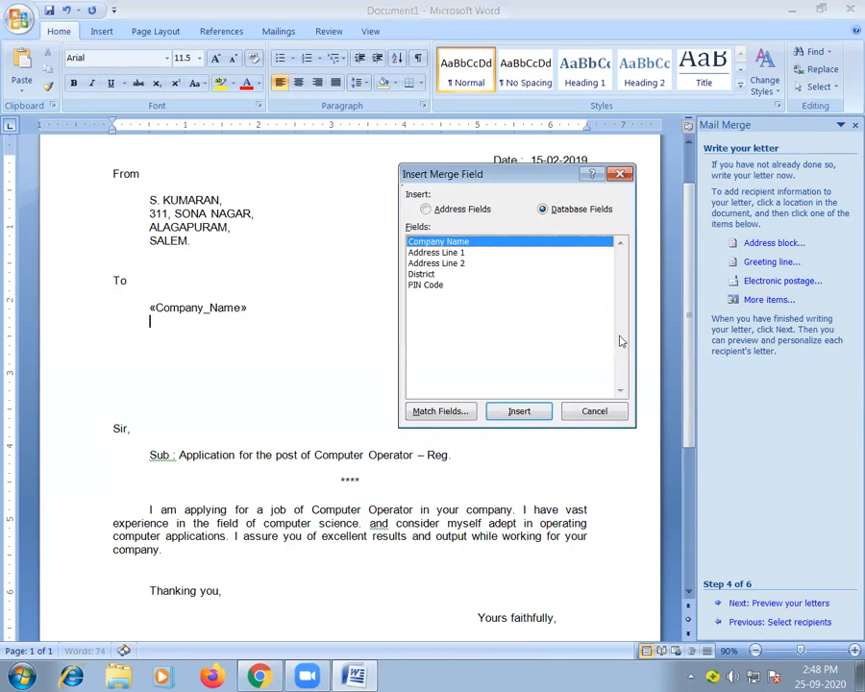
click(458, 253)
click(520, 410)
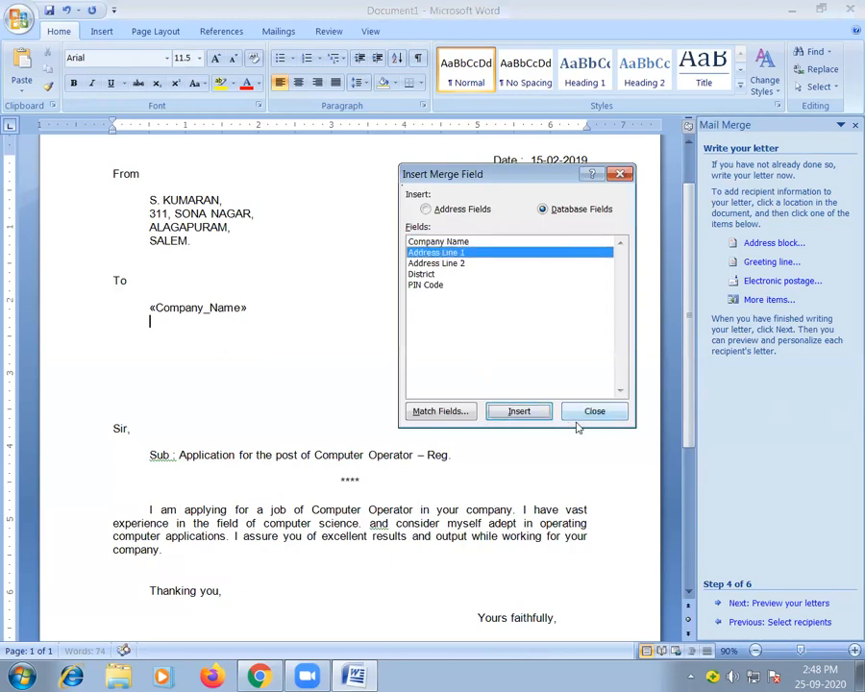
click(456, 264)
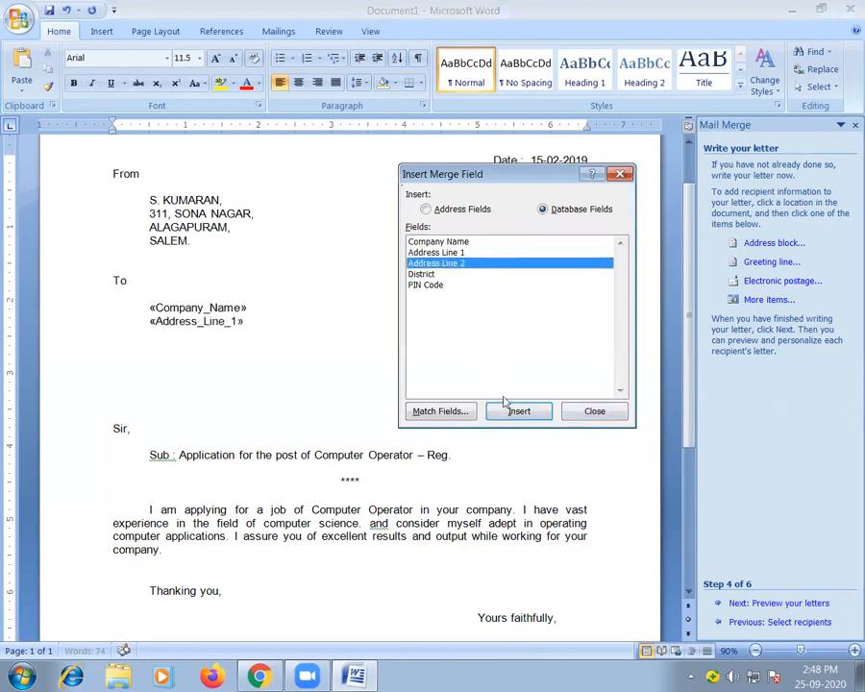
click(415, 275)
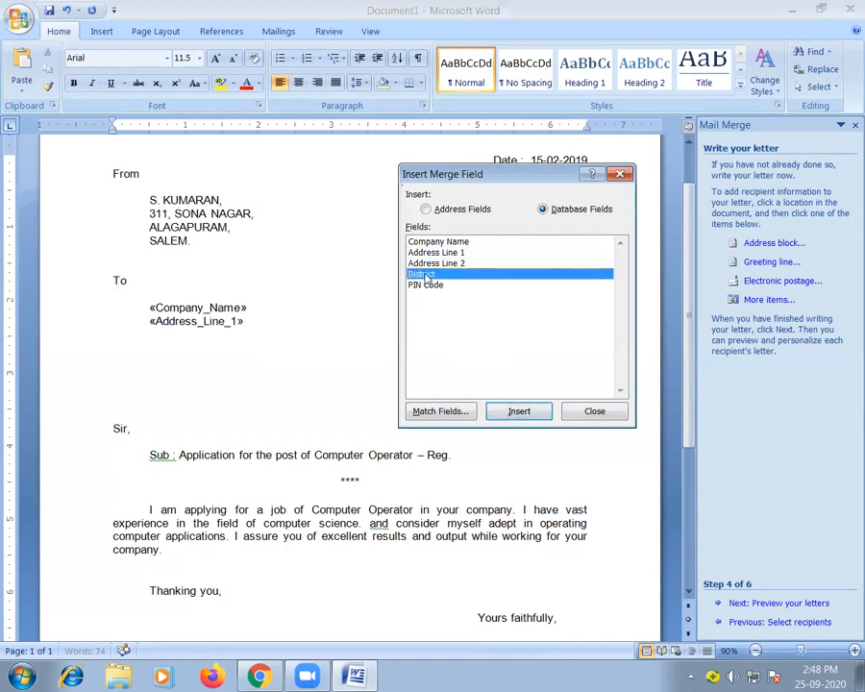
click(516, 409)
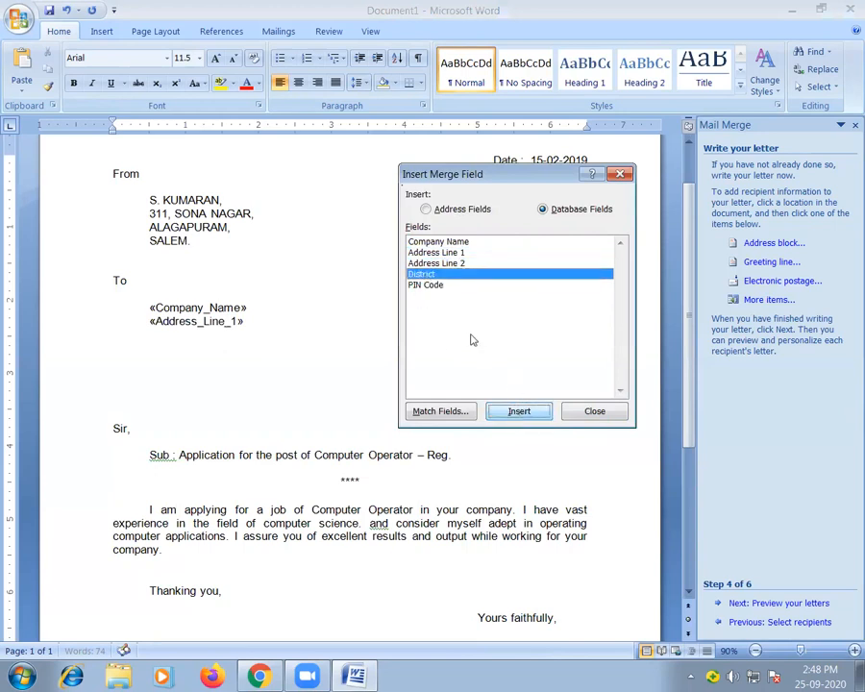
click(430, 286)
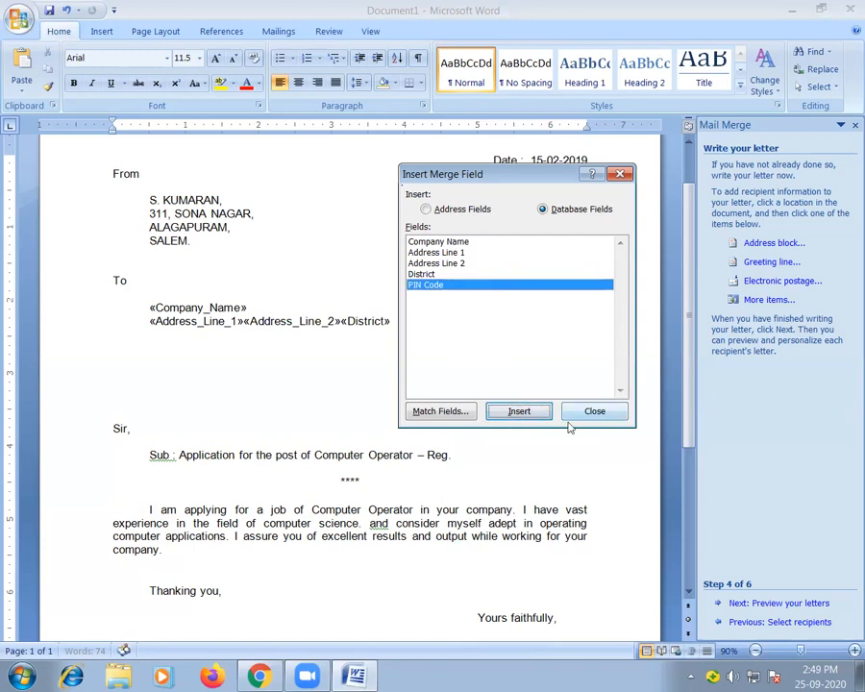
click(596, 410)
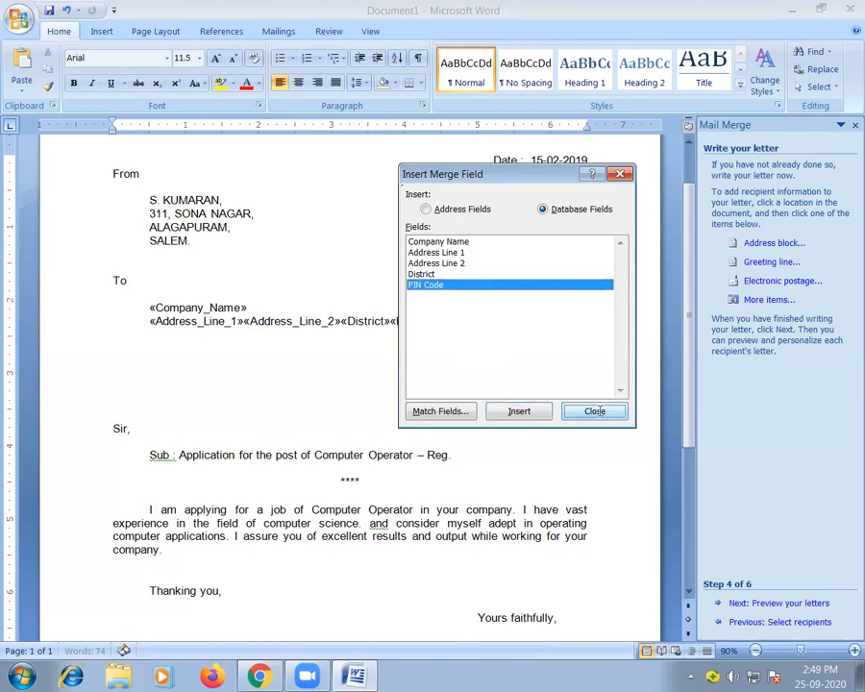
Step: Split the address fields so that Address Line 2, District and PIN Code each stand on their own indented line
click(252, 323)
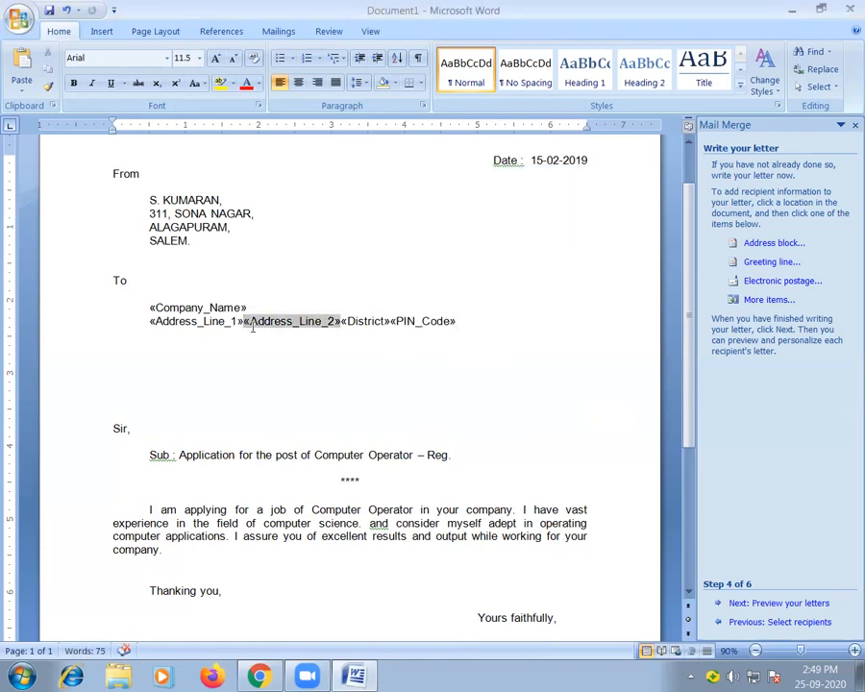
key(Return)
key(Tab)
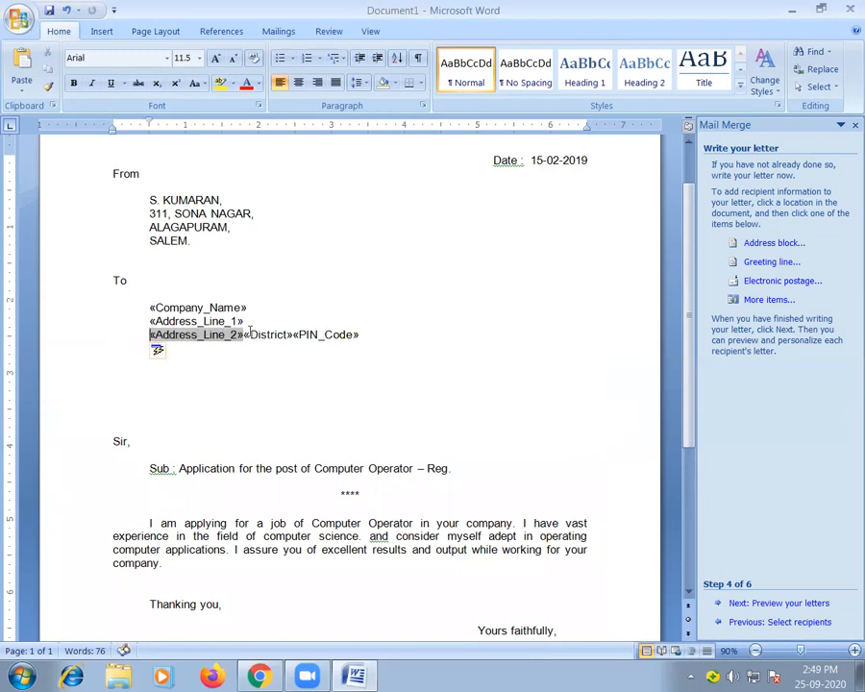
click(250, 331)
key(Return)
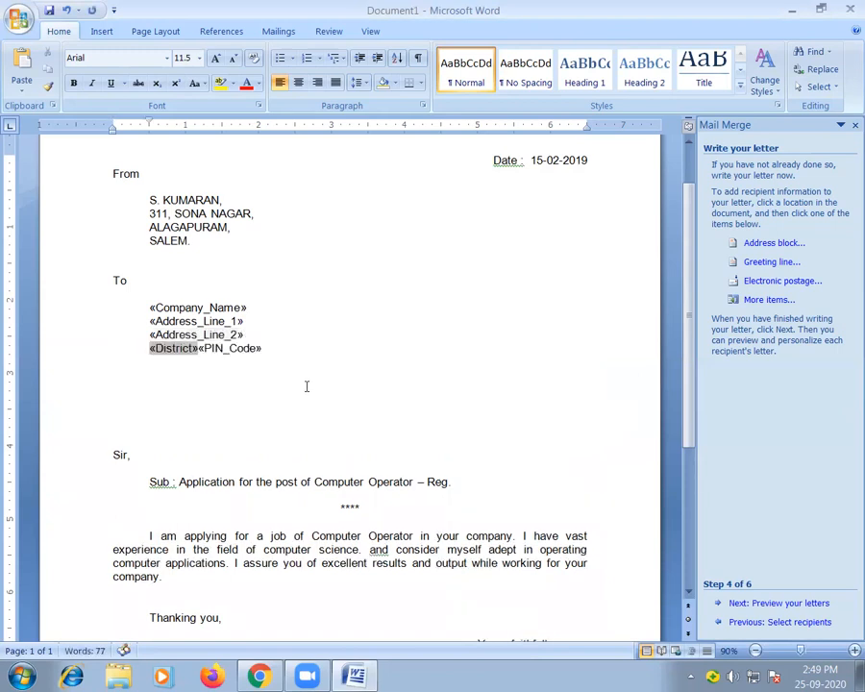
click(223, 350)
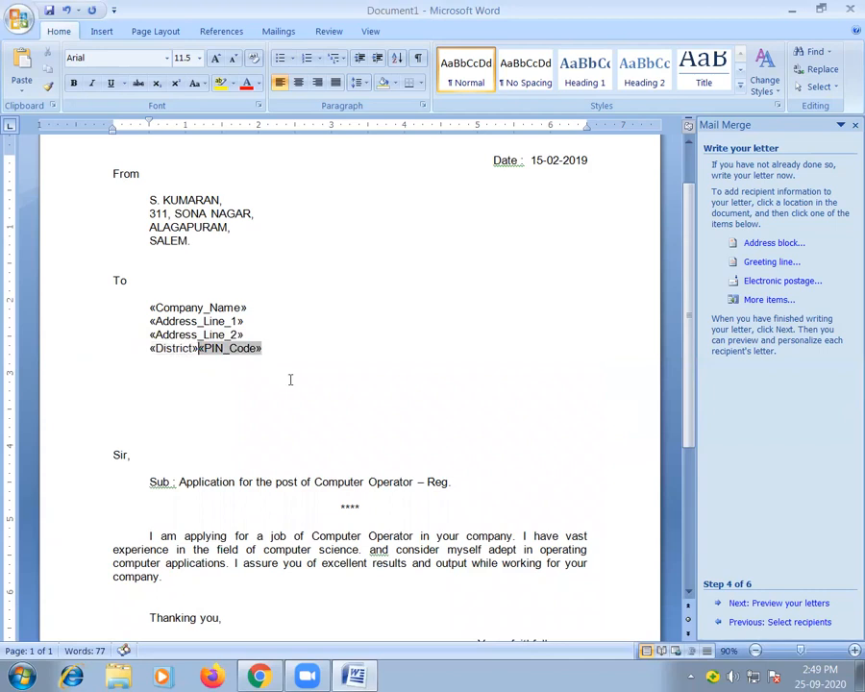
key(Return)
Step: Delete the surplus blank lines between the PIN Code field and the Sir salutation, keeping one blank line
click(206, 385)
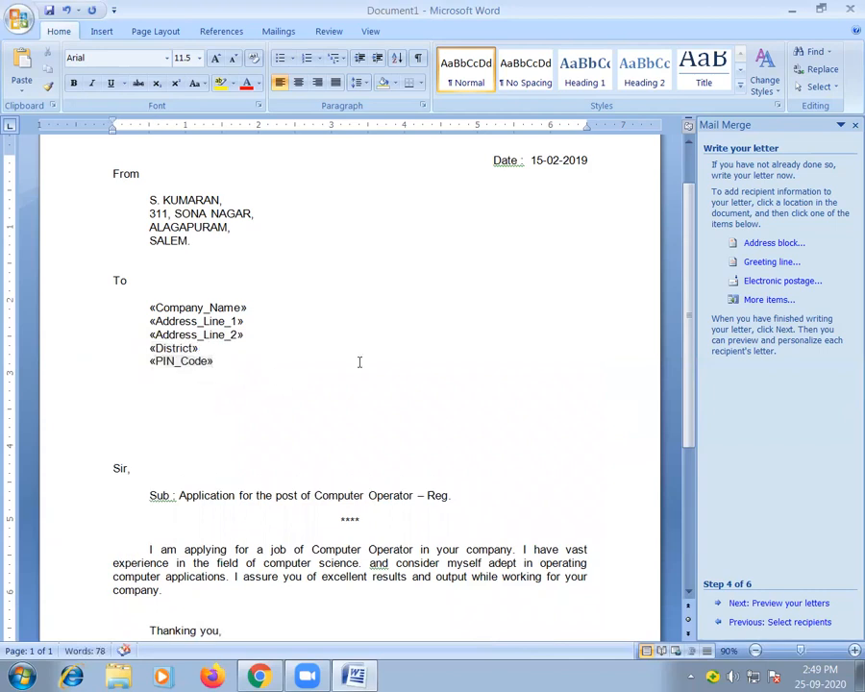
key(Delete)
key(Delete)
key(Delete)
key(BackSpace)
key(Delete)
key(Delete)
key(Delete)
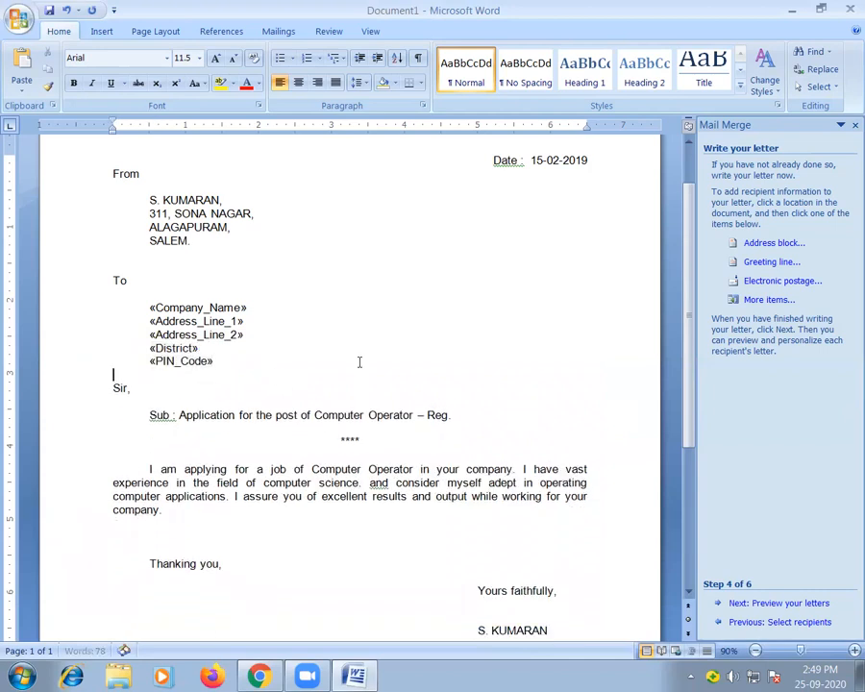
key(Return)
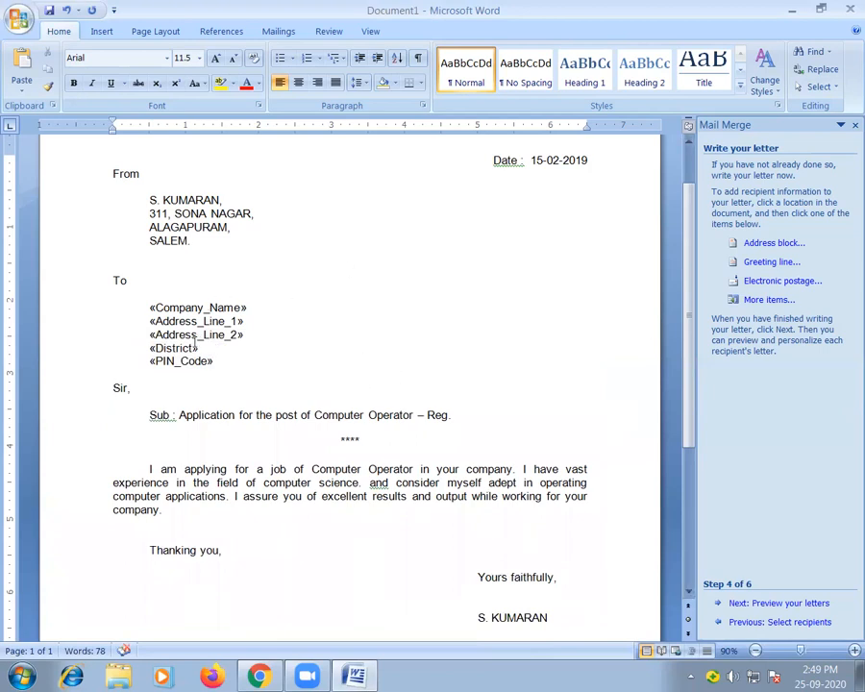
click(174, 383)
click(379, 350)
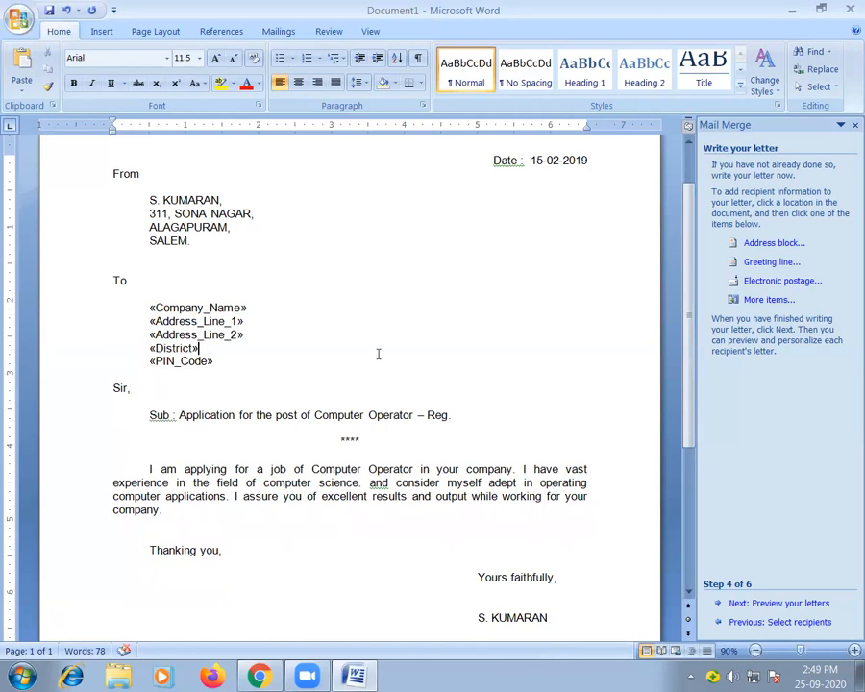
Step: Advance to the letter preview and check the merged letter with the recipient's address filled in
click(790, 607)
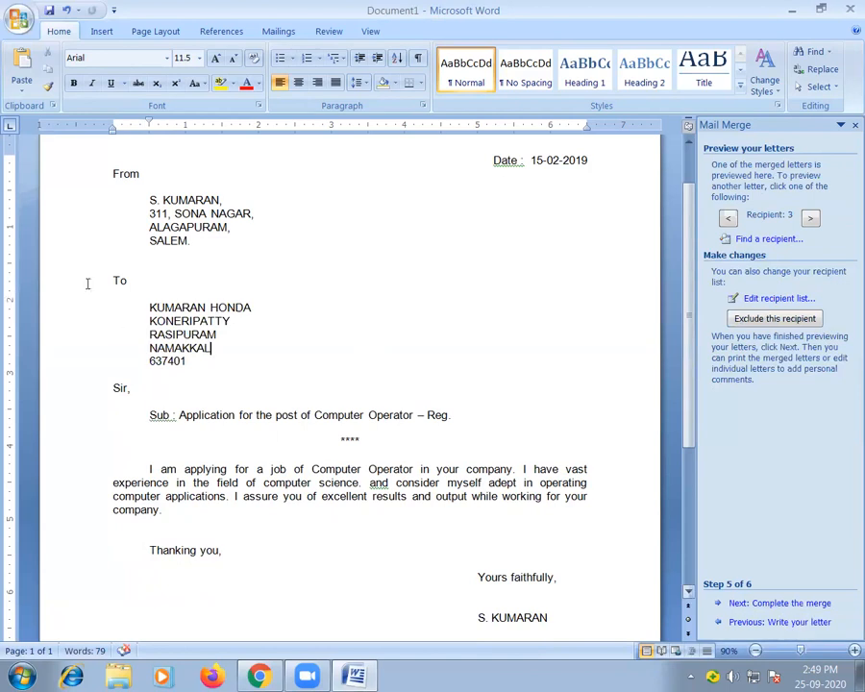
scroll(260, 334, up, 1)
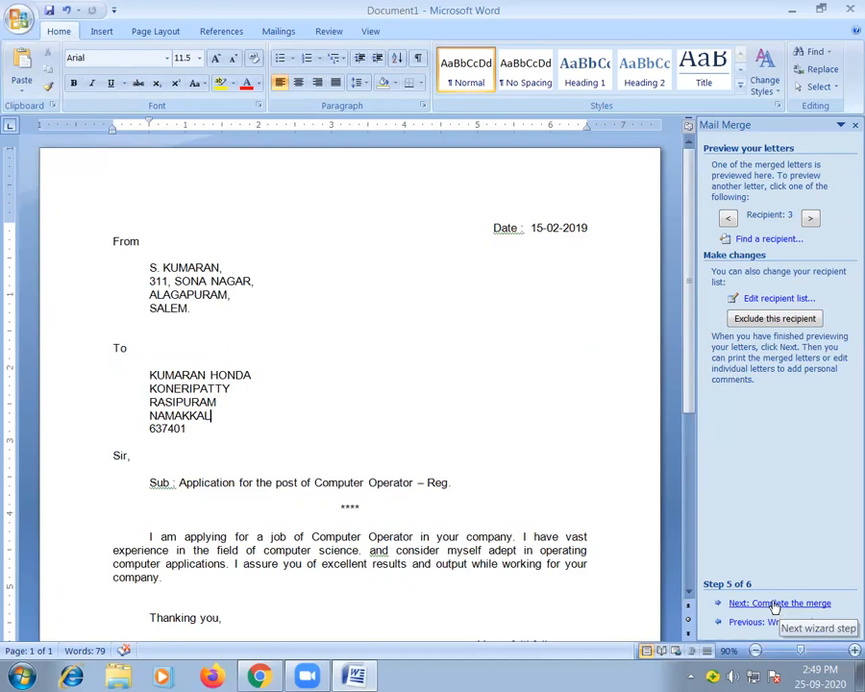
drag(684, 360, 699, 377)
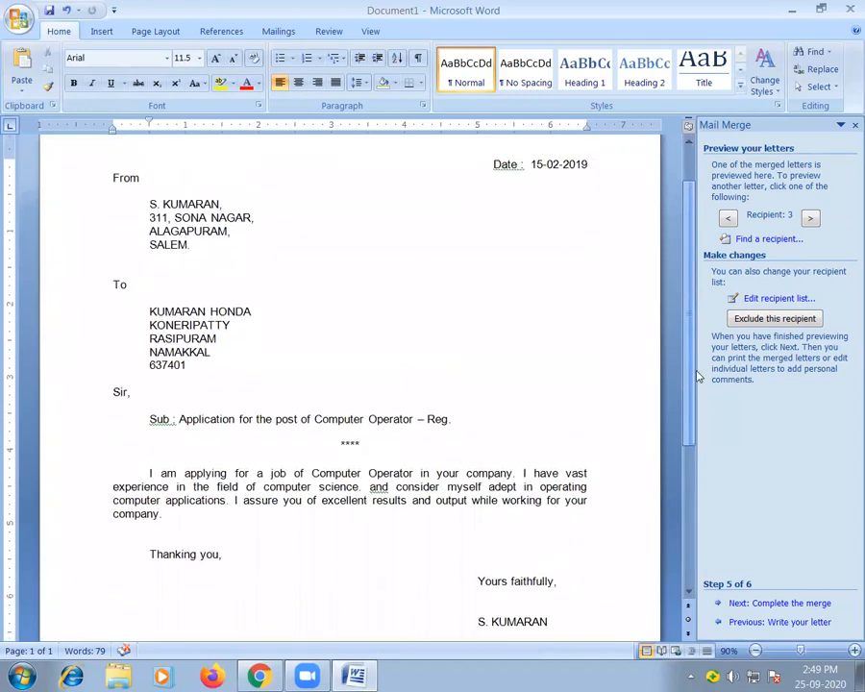
Step: Advance to the final merge step and merge all records into a new document of individual letters
click(783, 604)
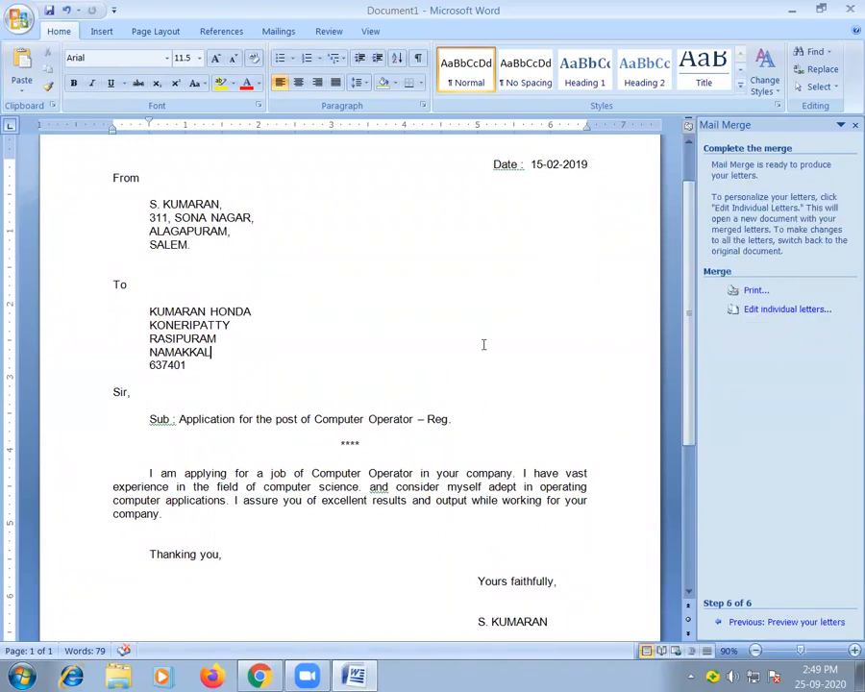
scroll(483, 344, up, 2)
scroll(483, 343, down, 6)
scroll(483, 343, up, 6)
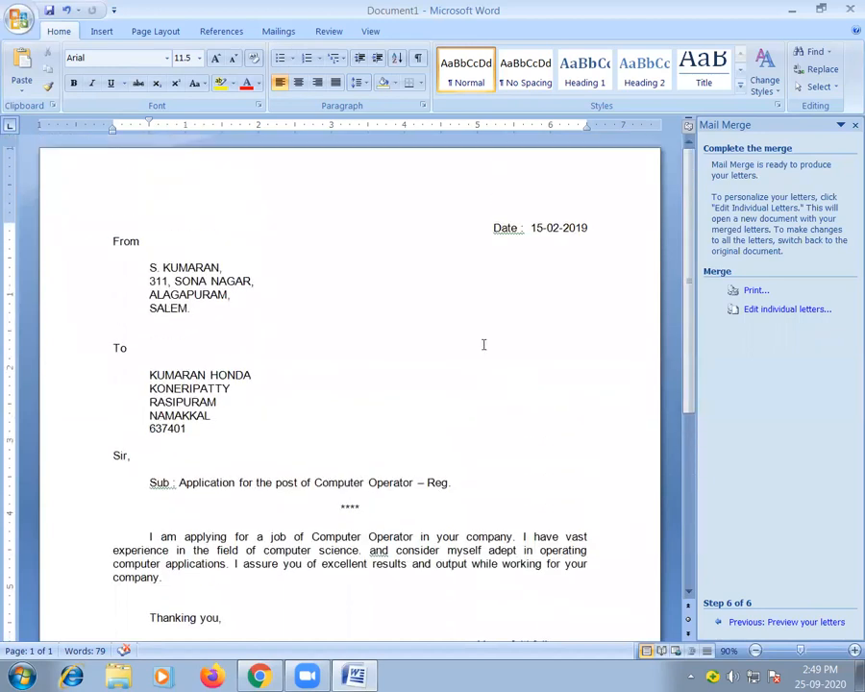
click(794, 311)
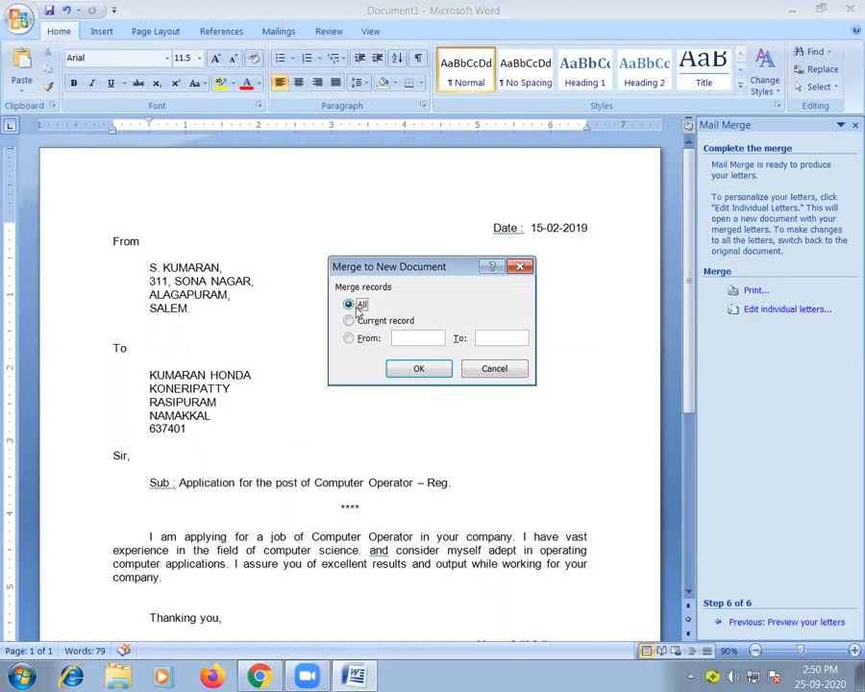
click(417, 371)
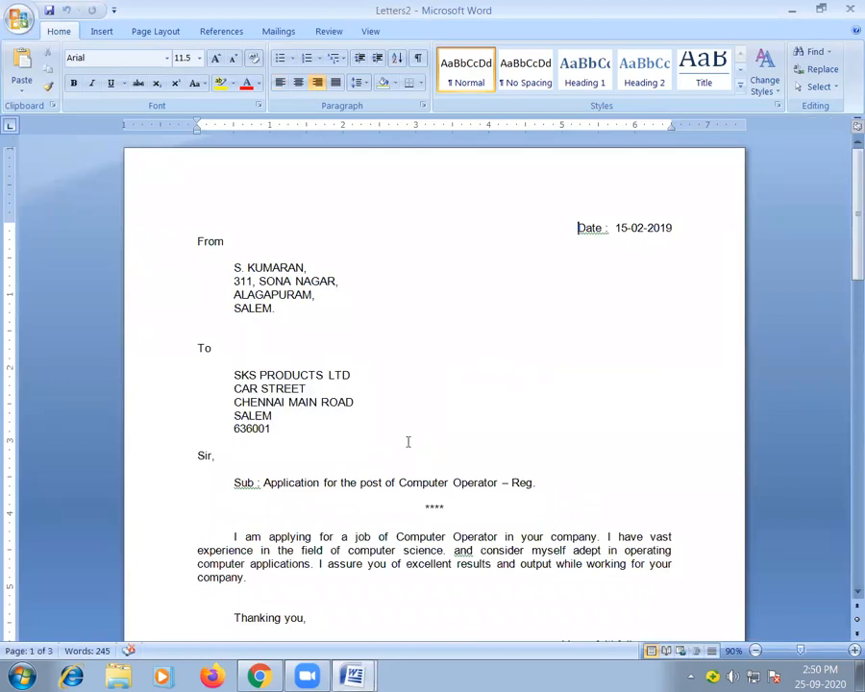
Step: Look through each recipient's merged letter, return to the first page and close the merged document
scroll(407, 440, down, 3)
scroll(408, 442, down, 2)
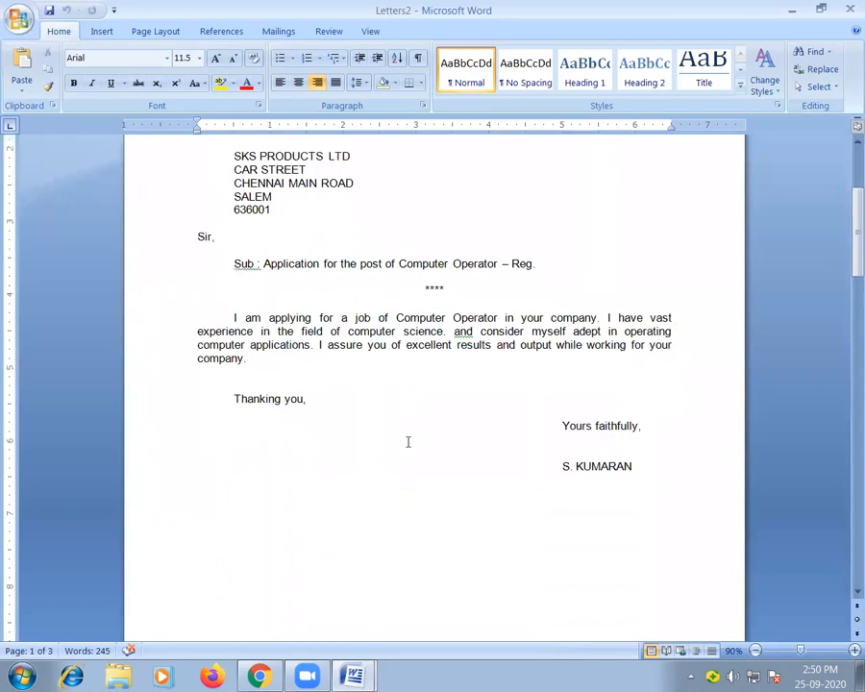
scroll(408, 441, down, 10)
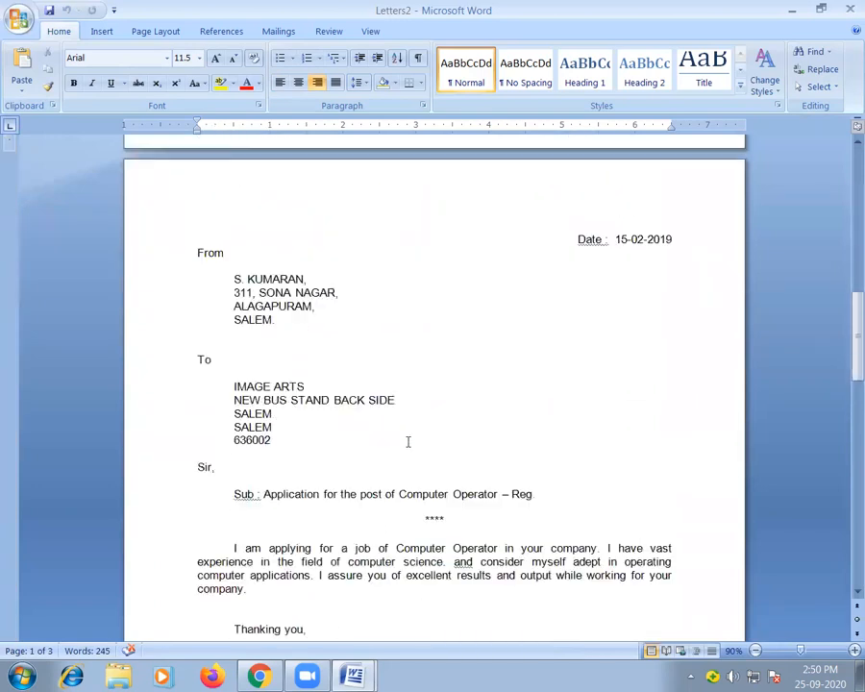
click(231, 350)
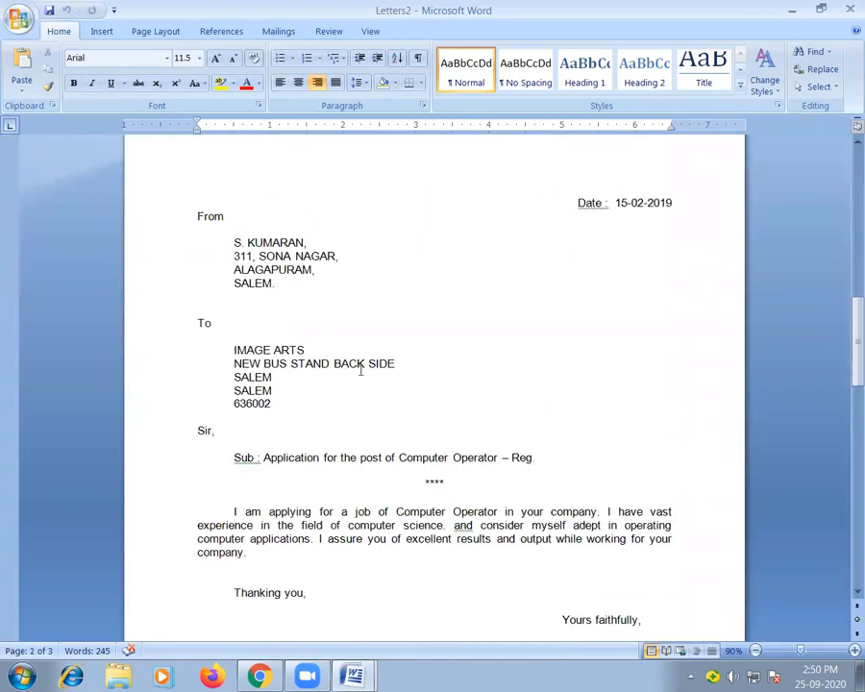
scroll(431, 432, down, 6)
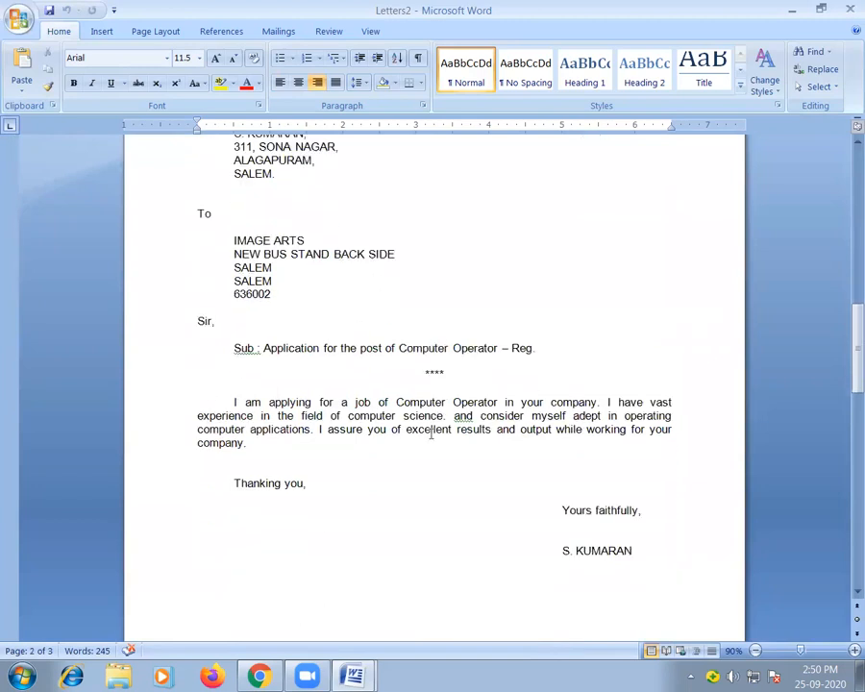
scroll(431, 433, down, 14)
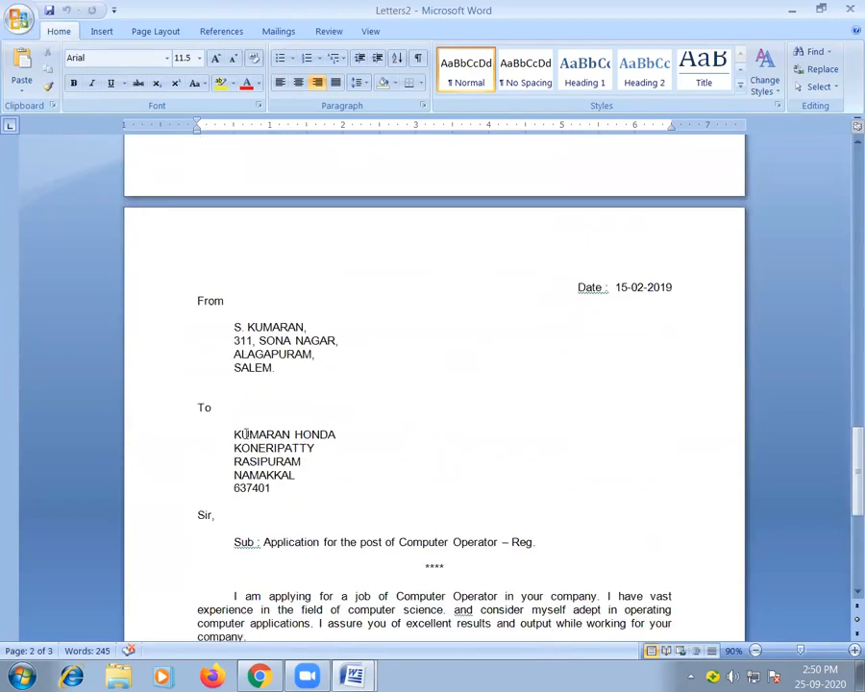
scroll(346, 472, down, 10)
scroll(345, 472, up, 18)
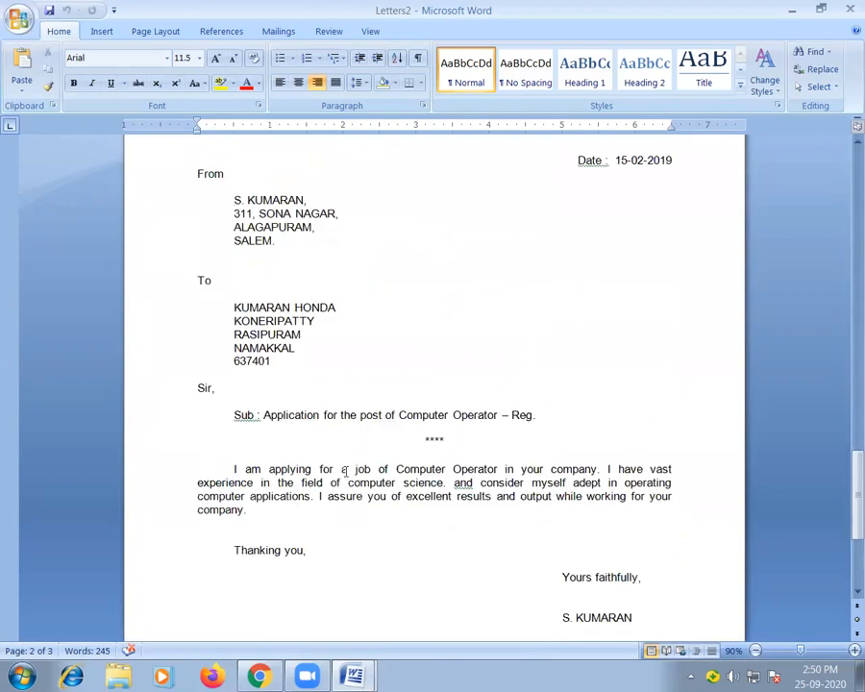
scroll(345, 472, up, 6)
scroll(344, 467, down, 11)
scroll(346, 471, up, 5)
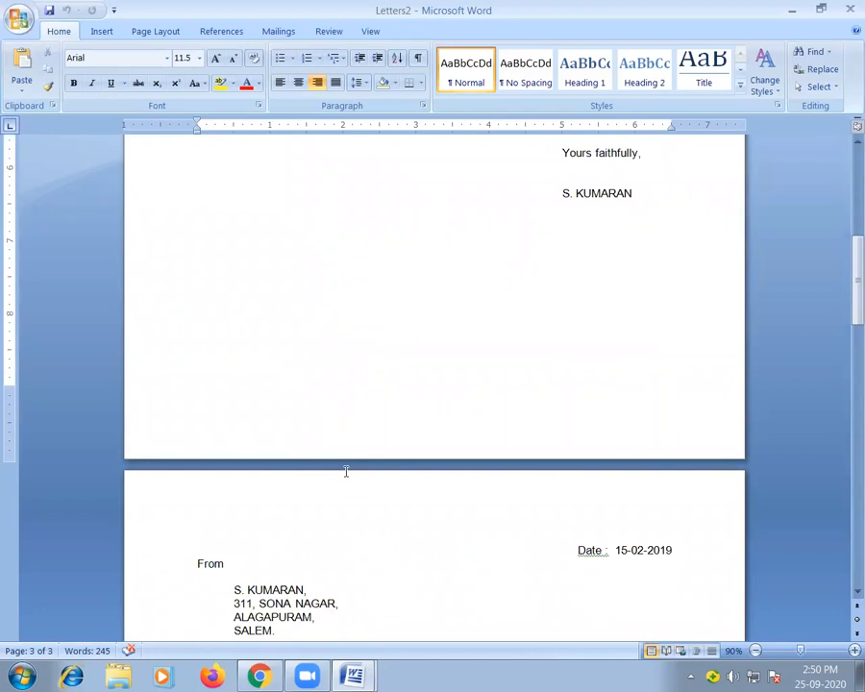
scroll(345, 471, up, 11)
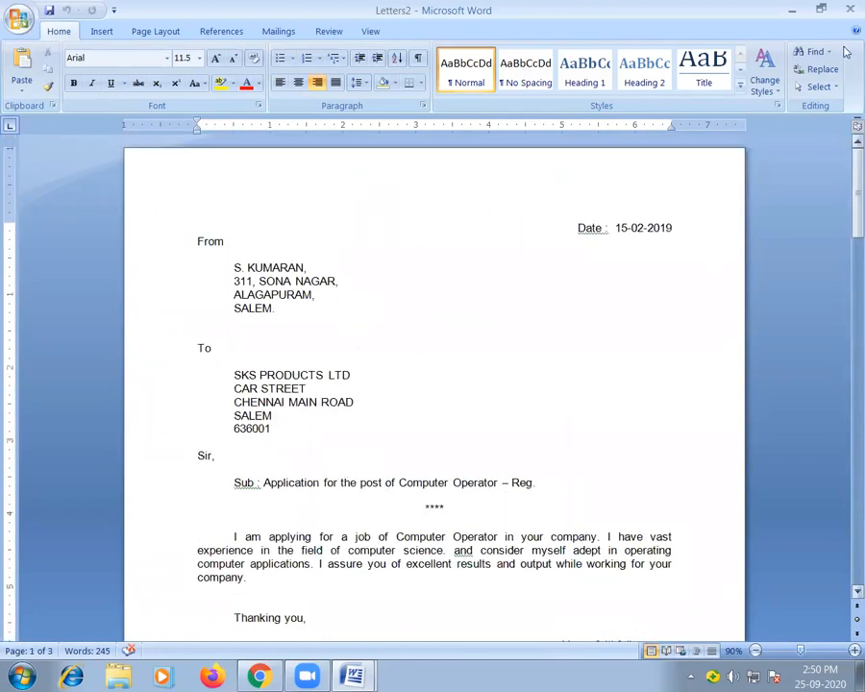
click(849, 9)
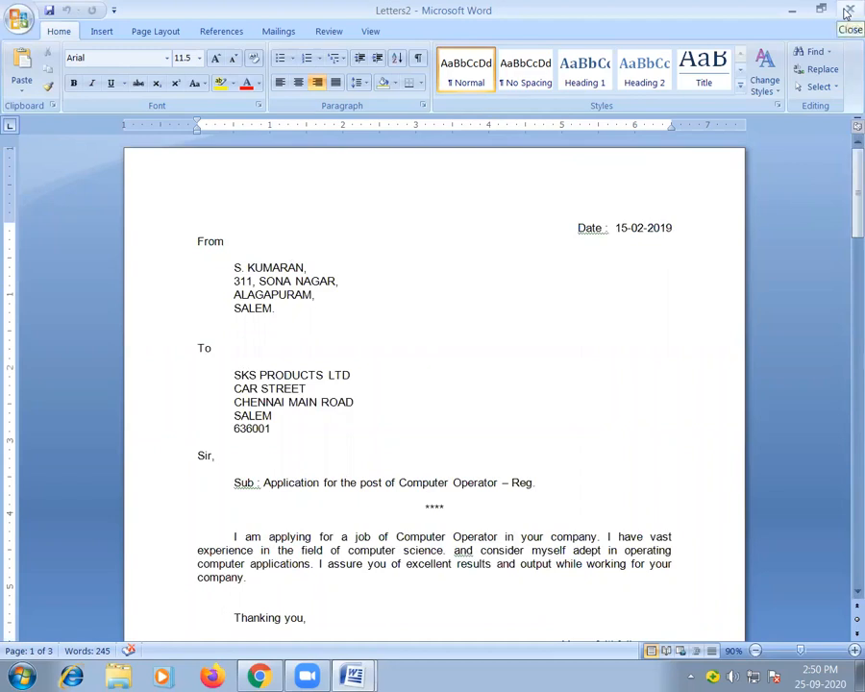
Step: Try to close the merged letters document, then cancel at the save prompt
click(847, 12)
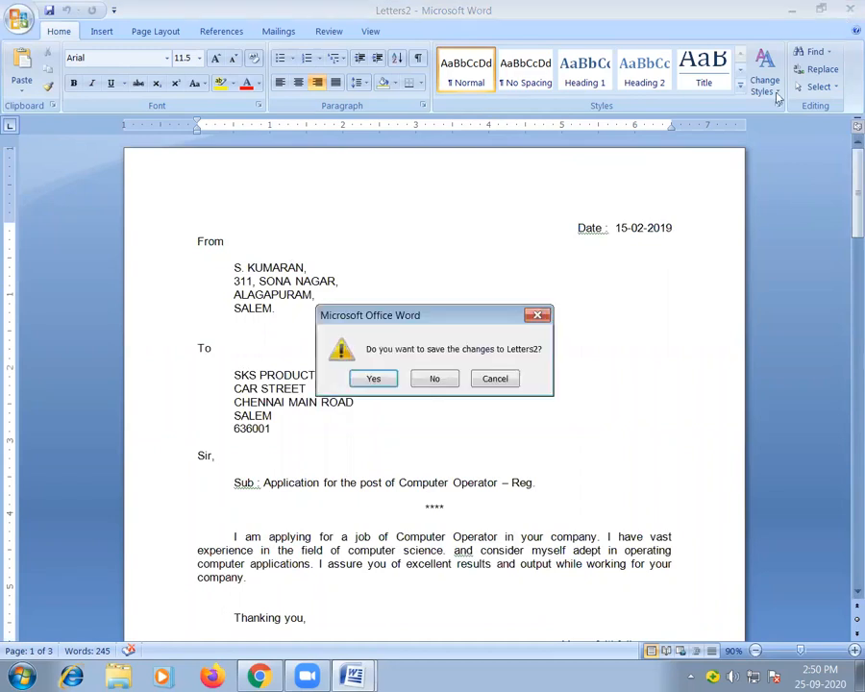
click(492, 381)
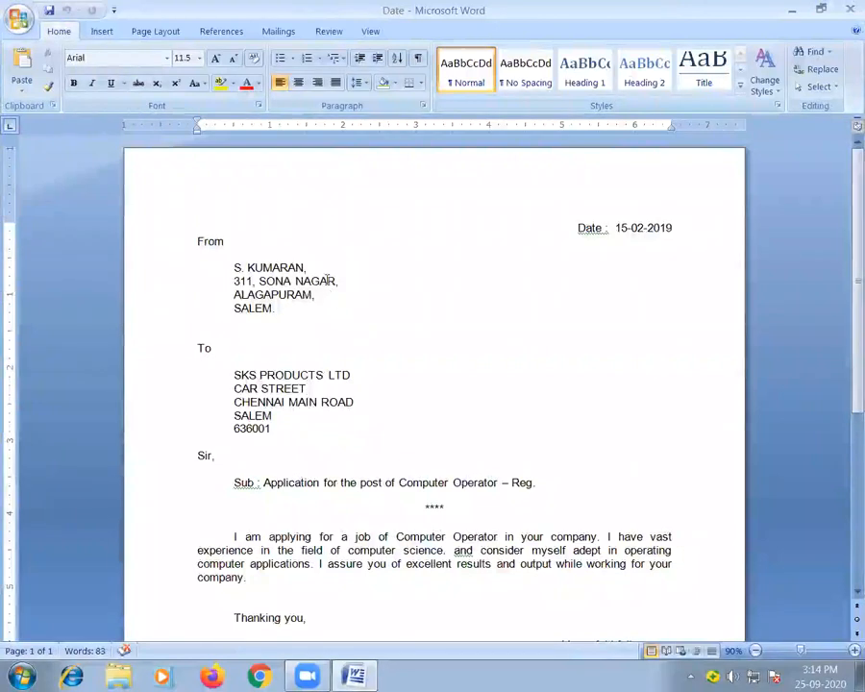
Step: Start the step-by-step mail merge wizard on the application letter, go back to the document type choice and select Labels
click(279, 32)
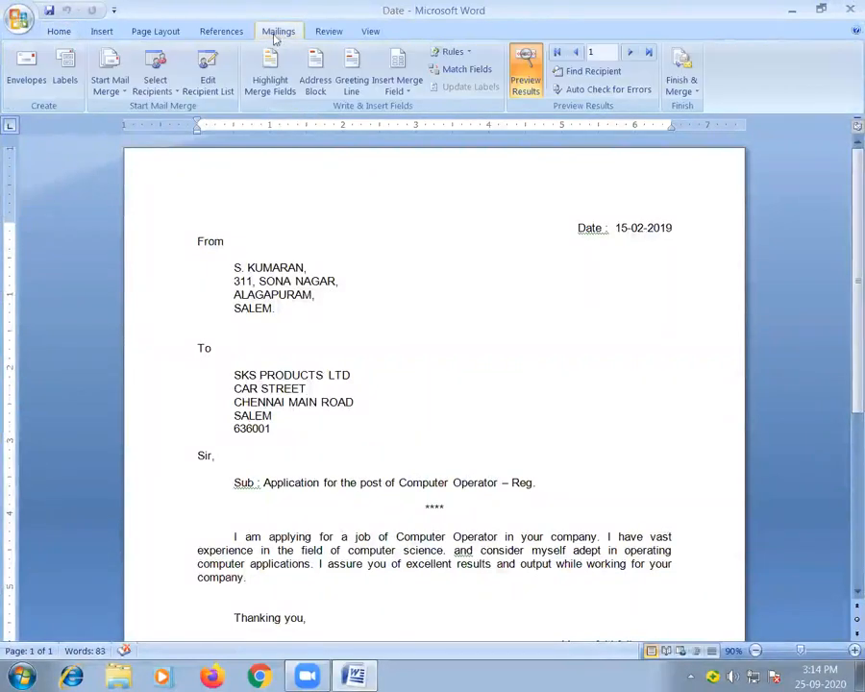
click(124, 91)
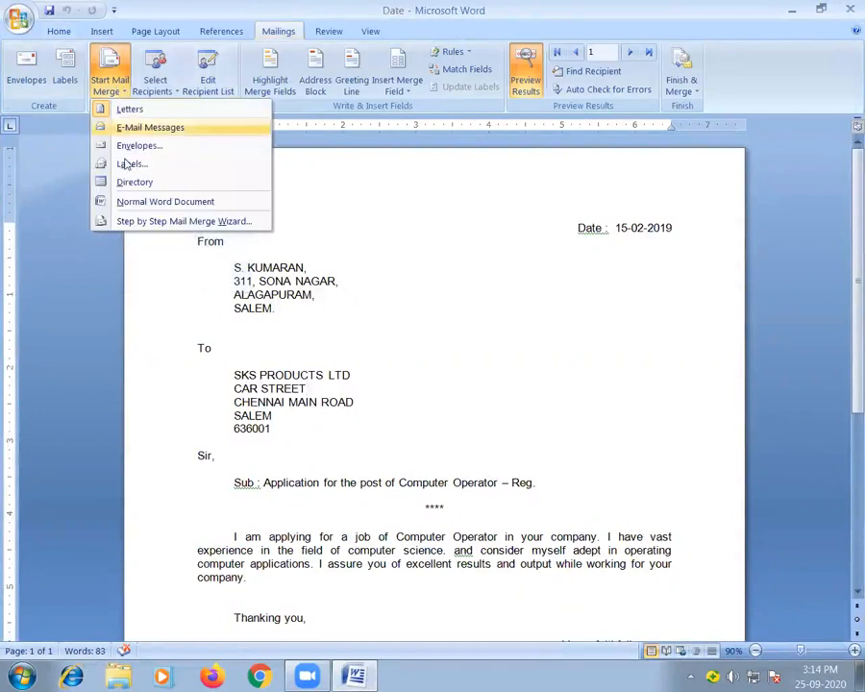
click(203, 223)
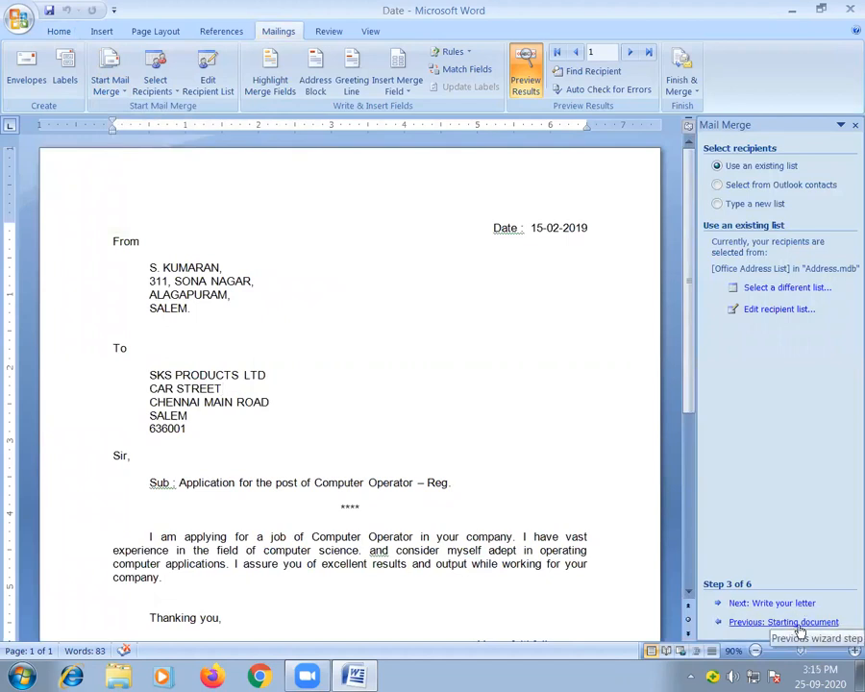
click(799, 625)
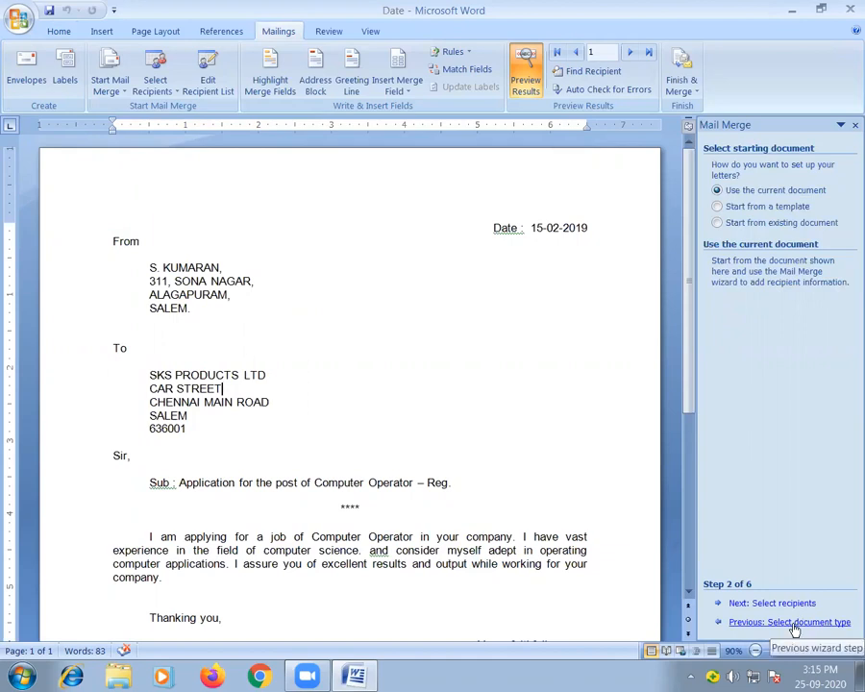
click(794, 625)
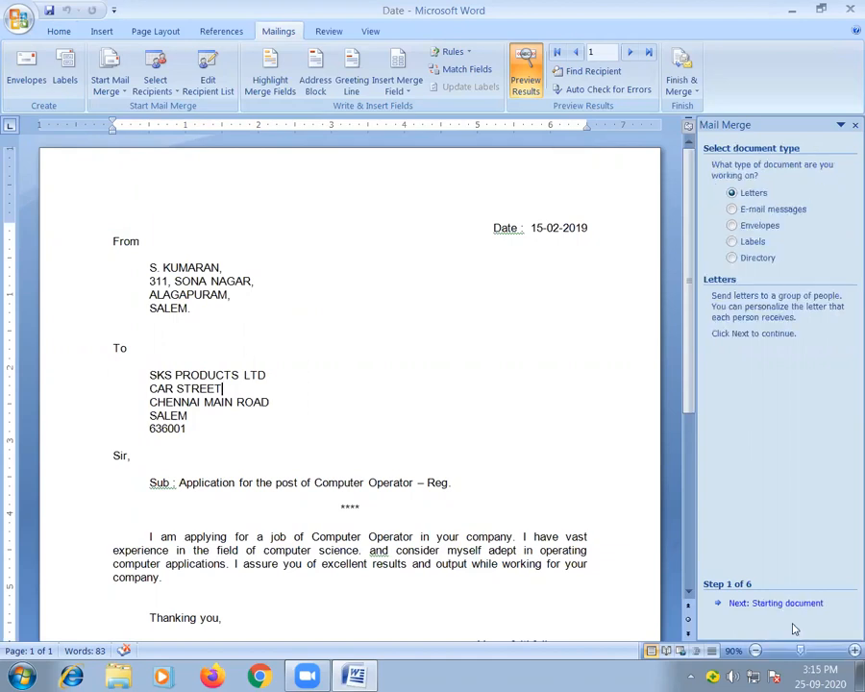
click(733, 242)
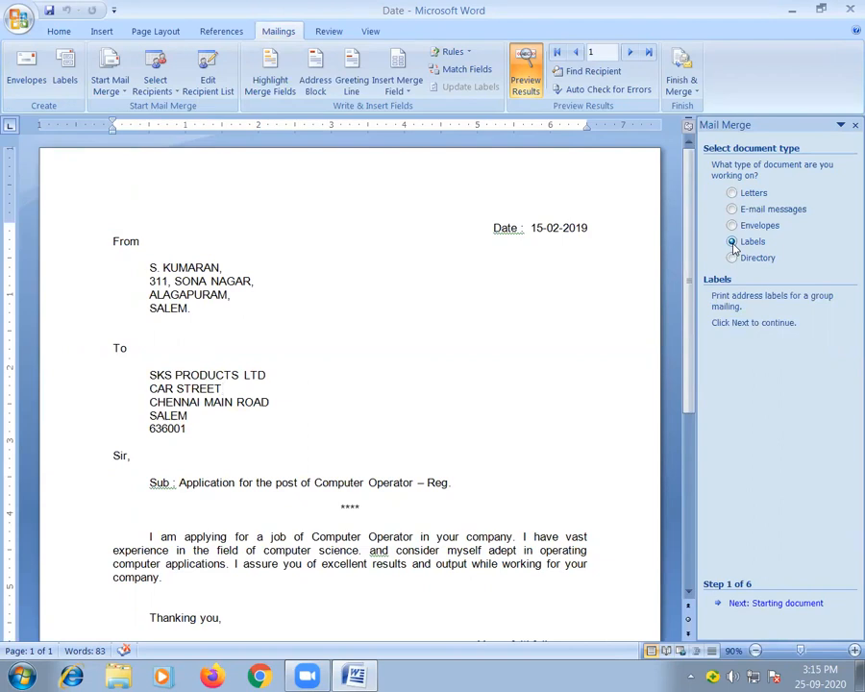
Step: Change the document layout to Microsoft 1/2 Letter labels for page printers, allowing the current letter contents to be deleted
click(769, 604)
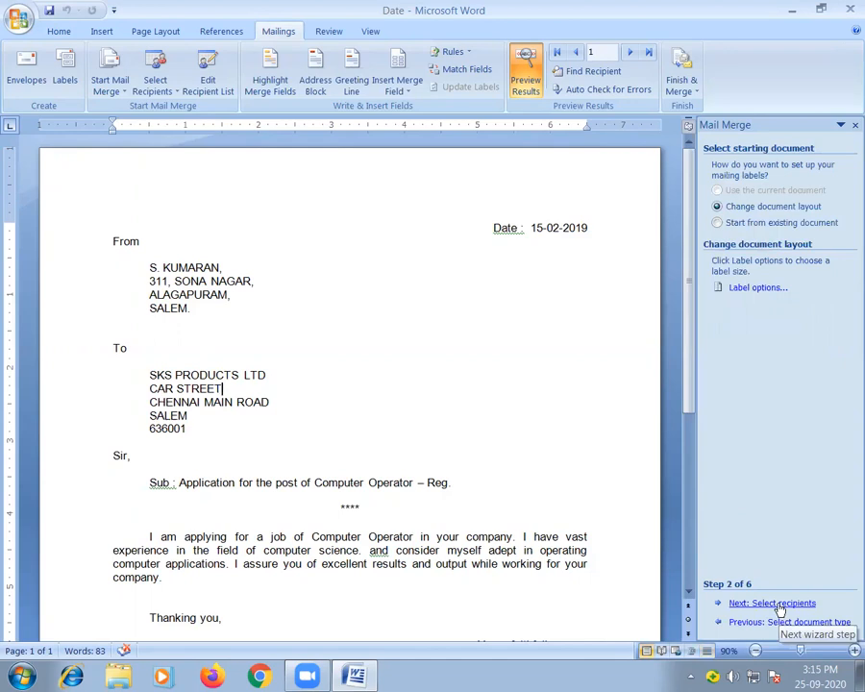
click(779, 605)
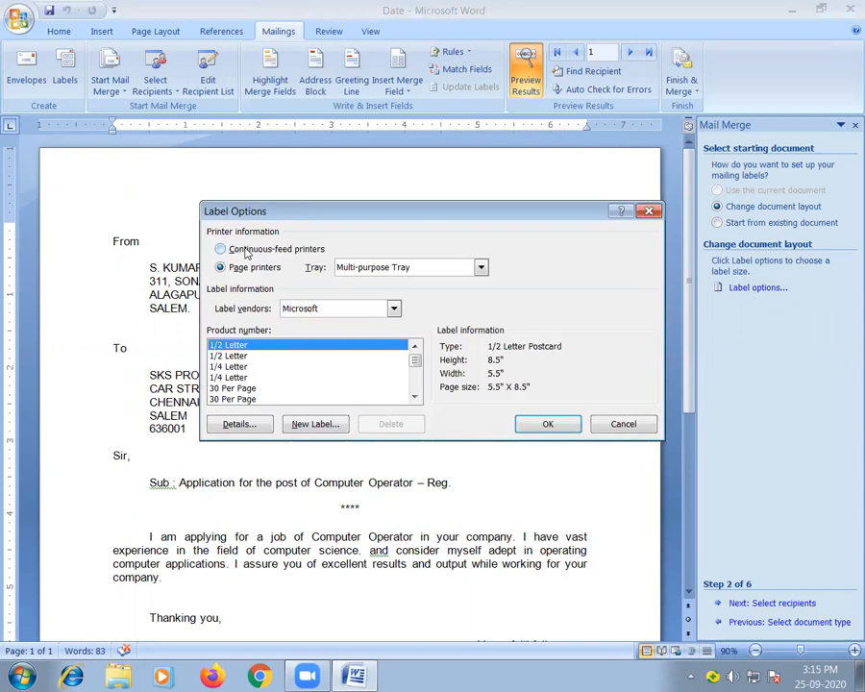
click(552, 429)
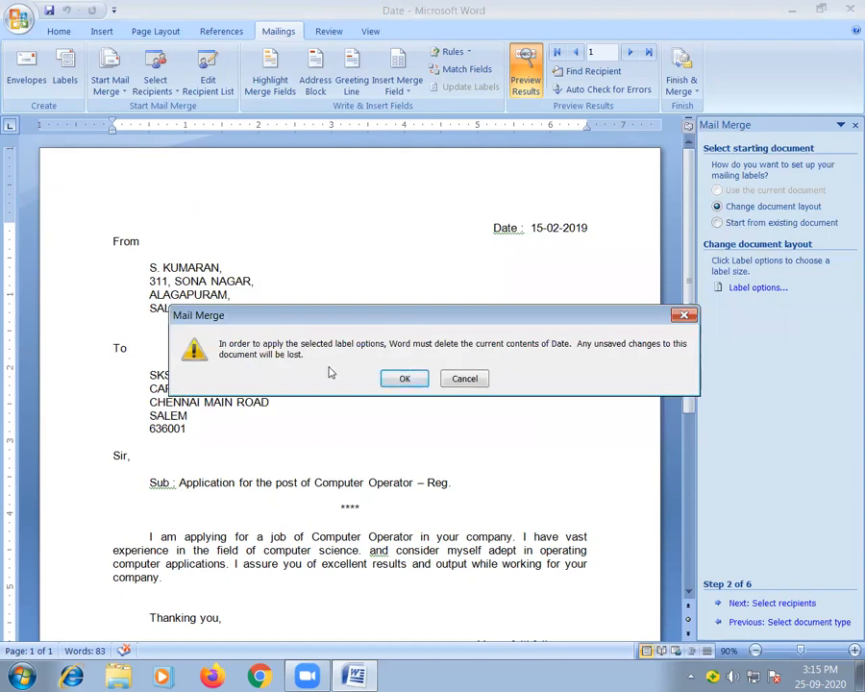
click(407, 382)
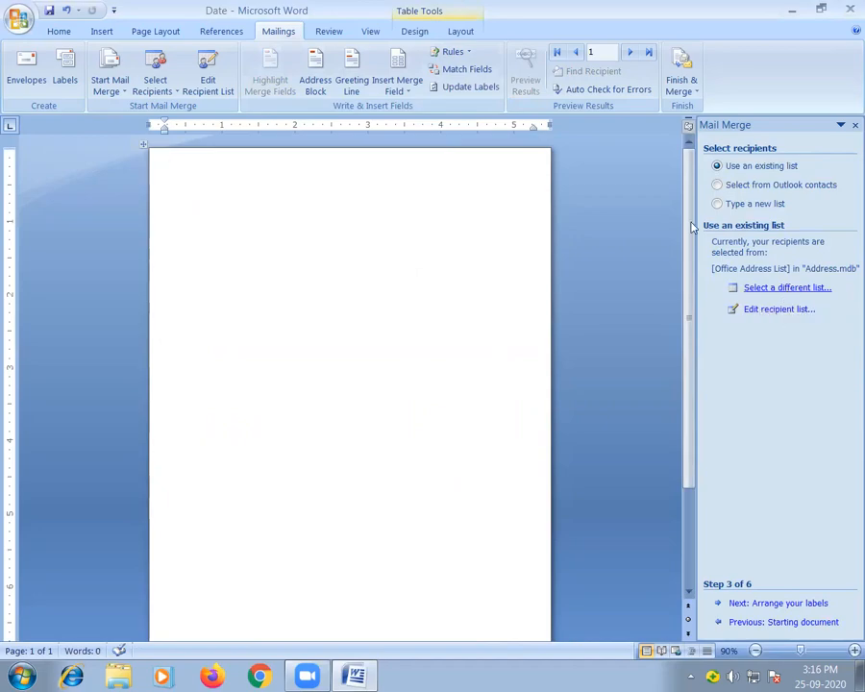
Step: Keep the existing address list and insert the Company Name, Address Line 1, Address Line 2, District and PIN Code fields into the label
click(770, 604)
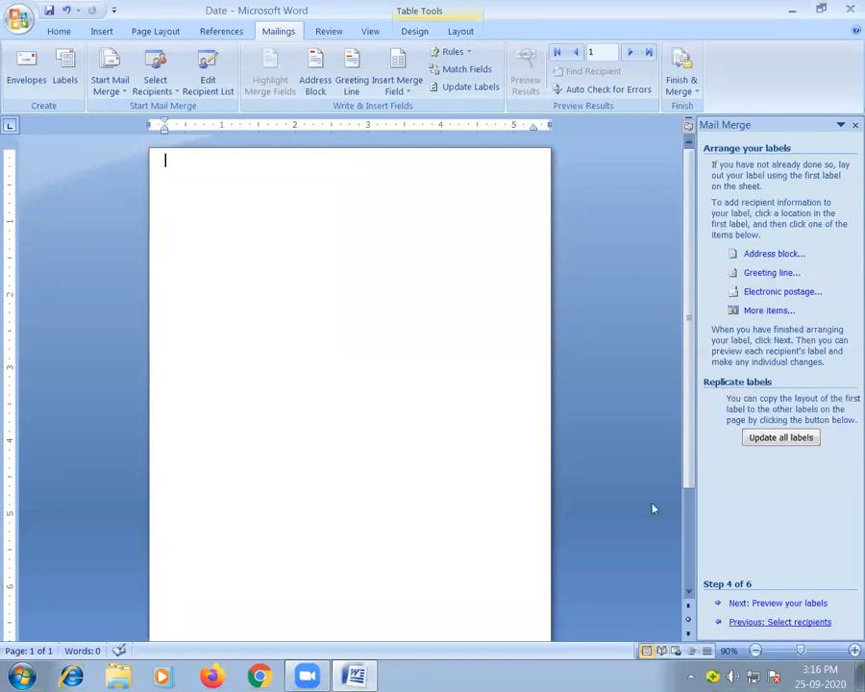
click(769, 312)
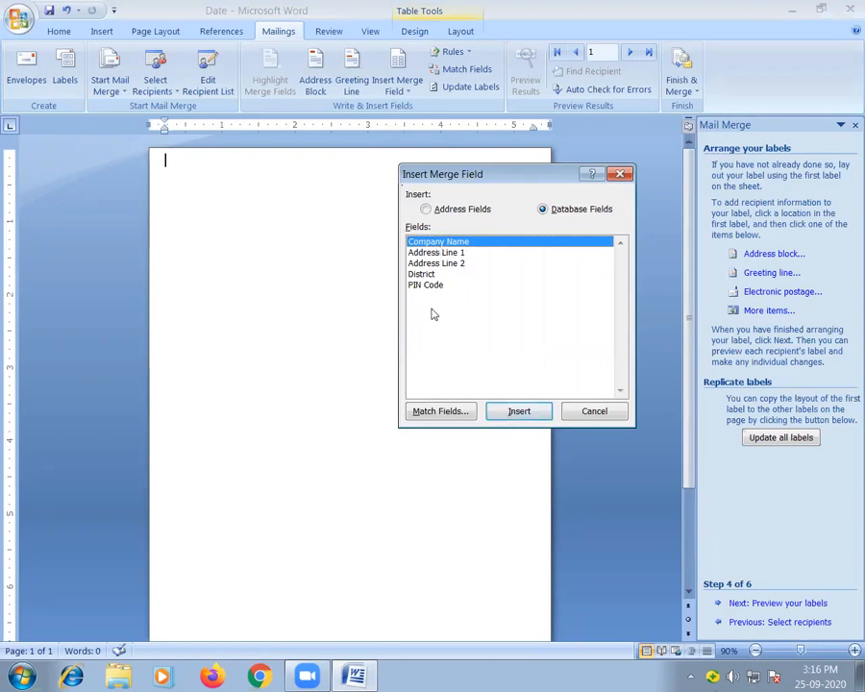
click(517, 411)
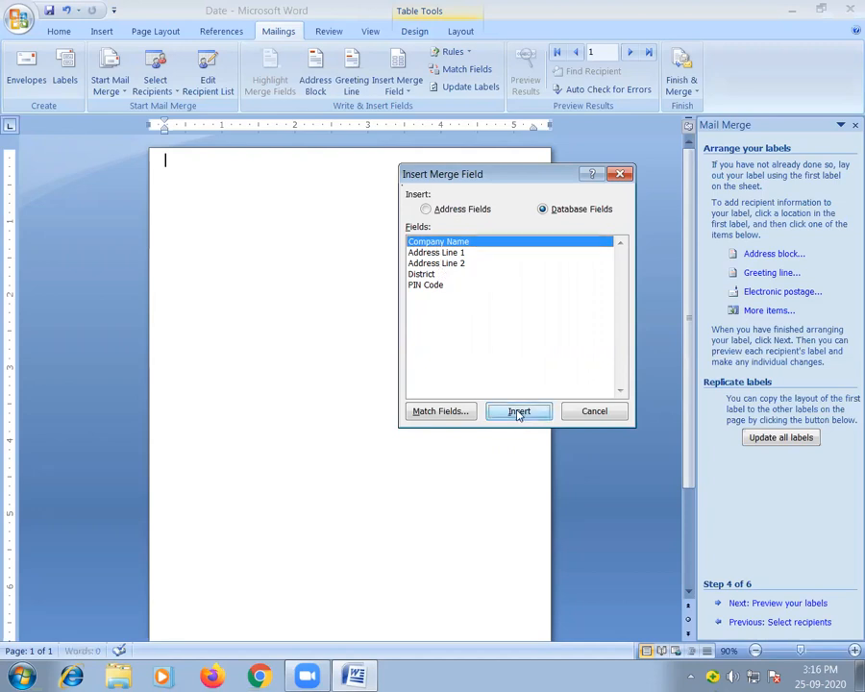
click(443, 253)
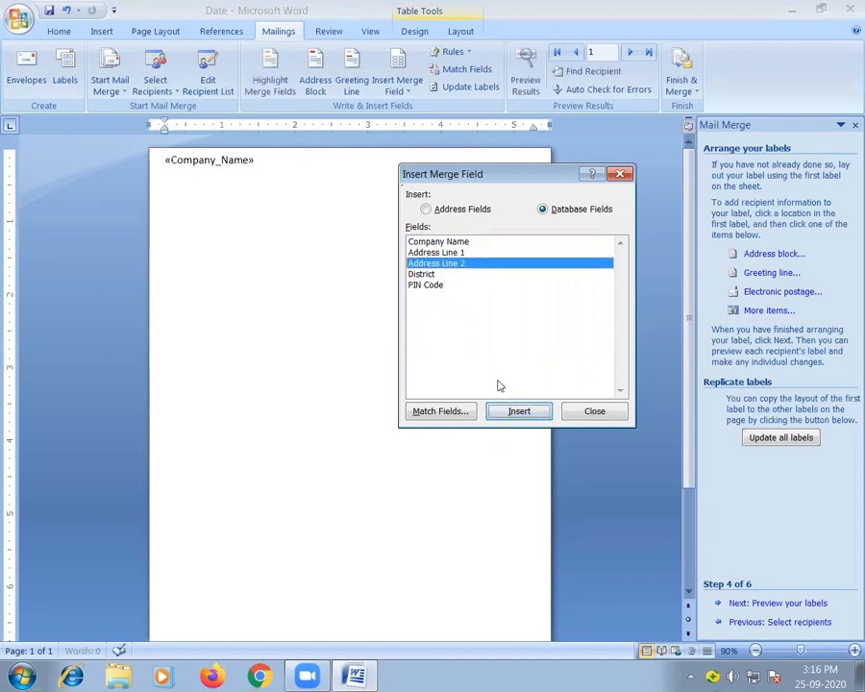
click(517, 411)
double_click(442, 264)
click(423, 274)
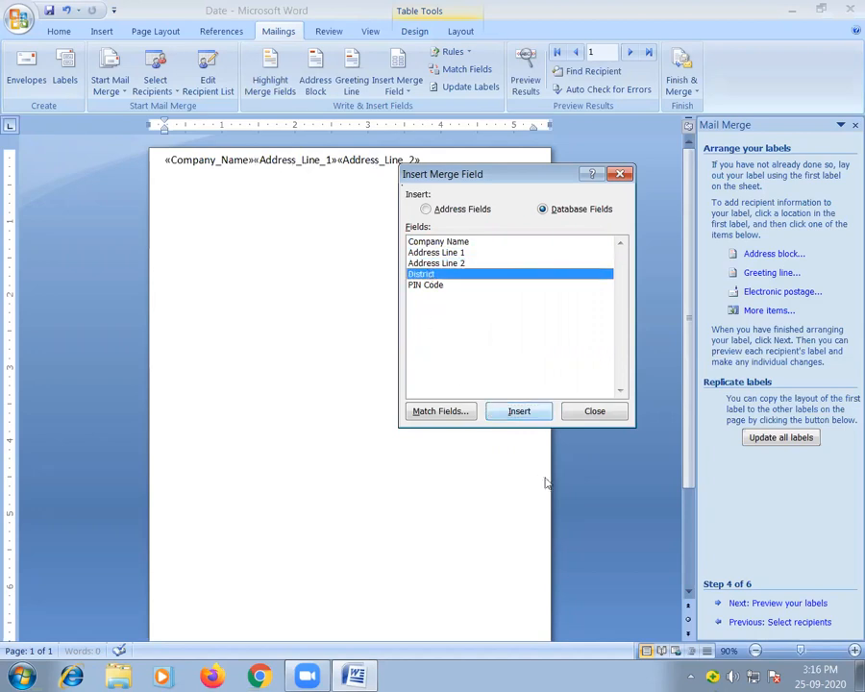
click(514, 411)
click(430, 285)
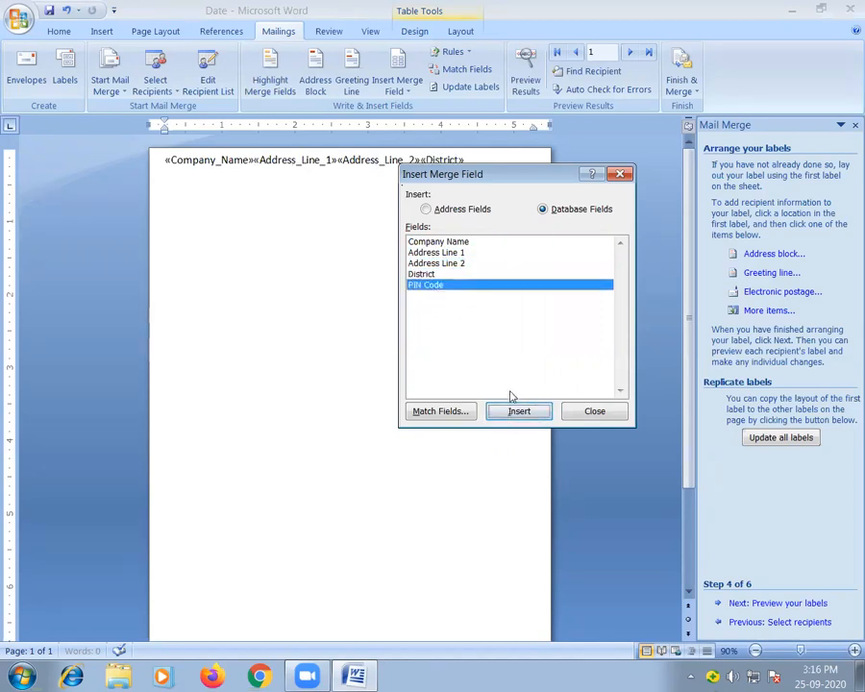
click(516, 412)
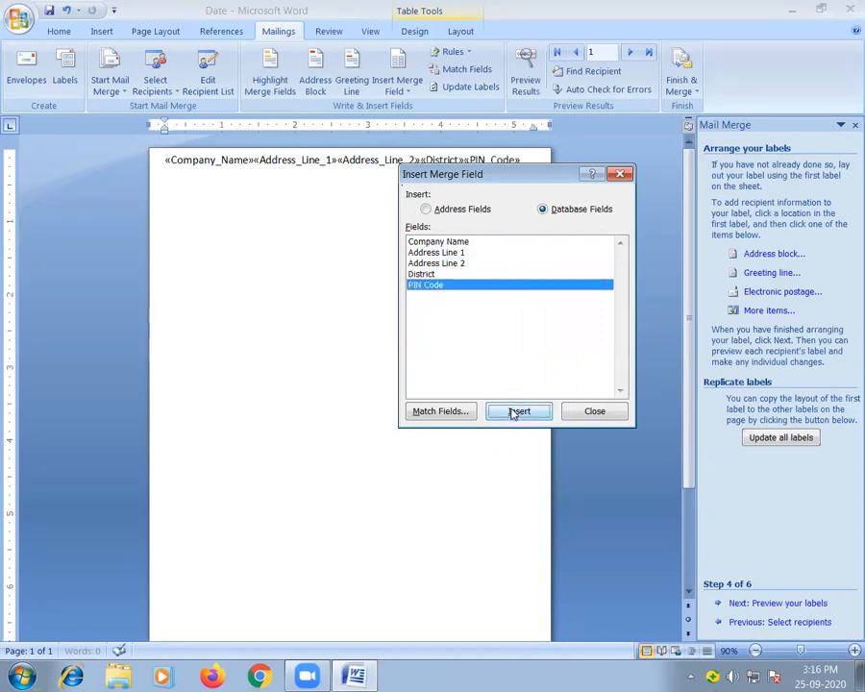
click(600, 412)
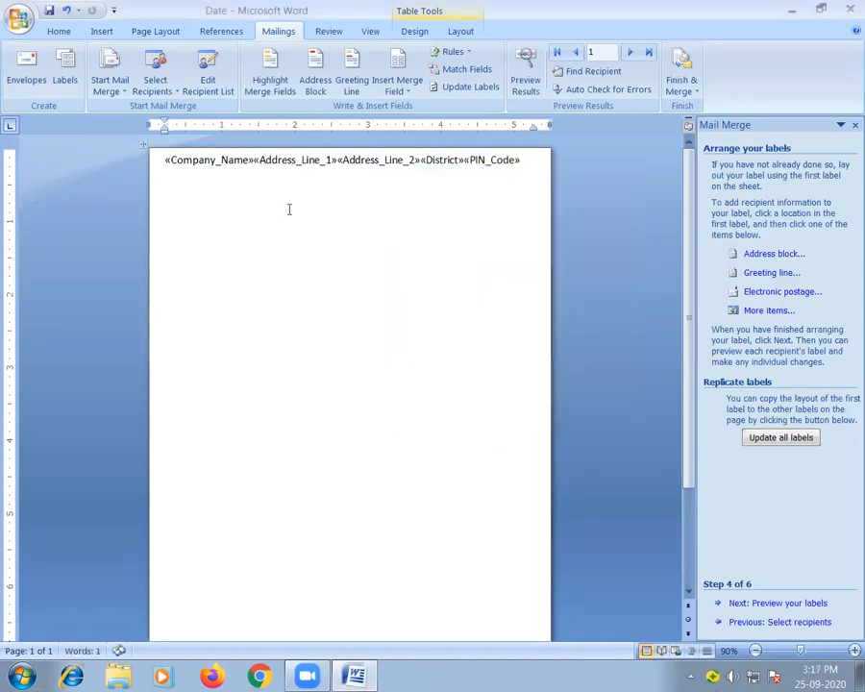
Step: Place each of the five merge fields on its own line and add a blank line after the PIN Code field
click(253, 160)
key(Return)
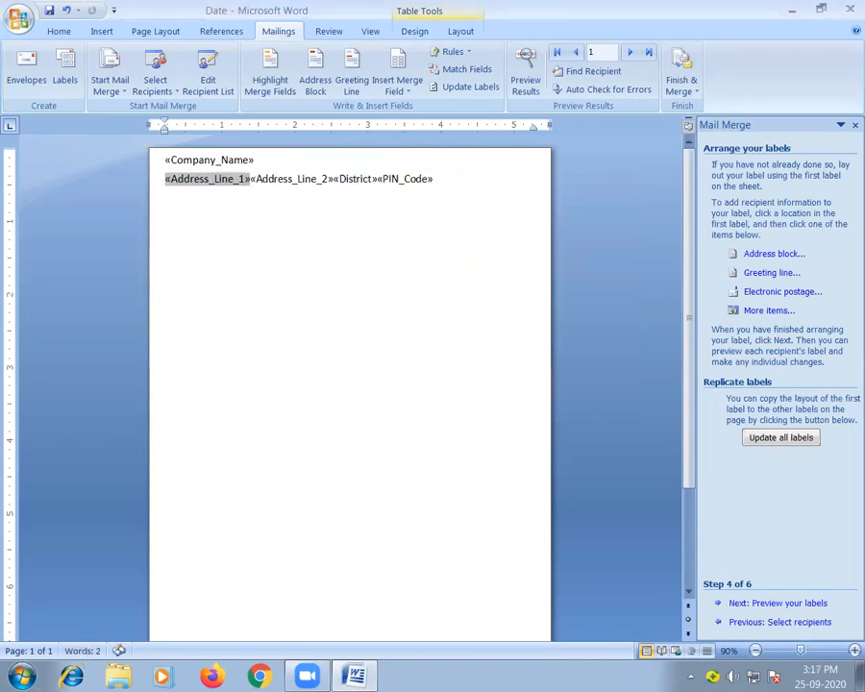
click(250, 179)
key(Return)
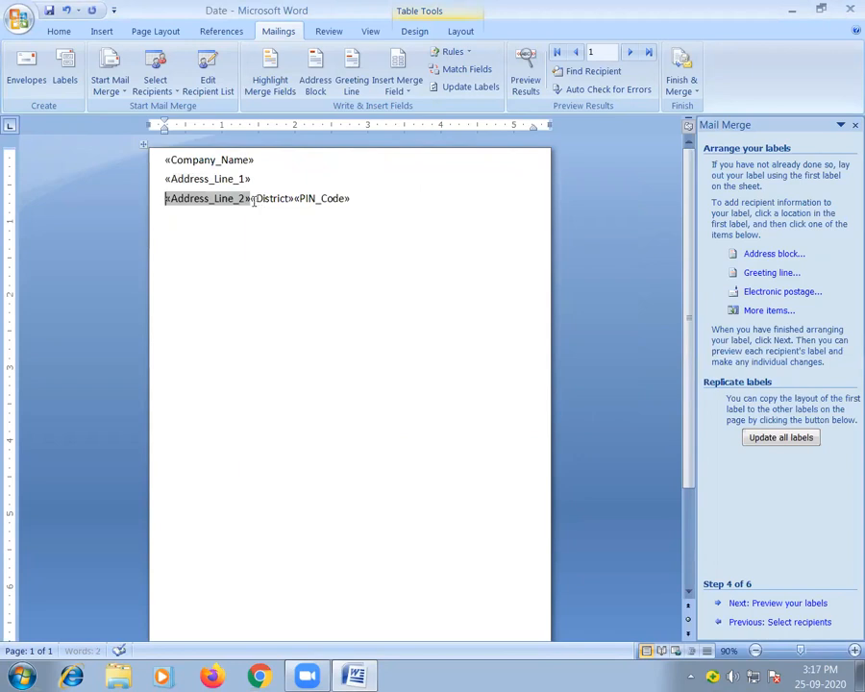
click(253, 199)
key(Return)
click(211, 217)
key(Return)
click(263, 239)
key(Return)
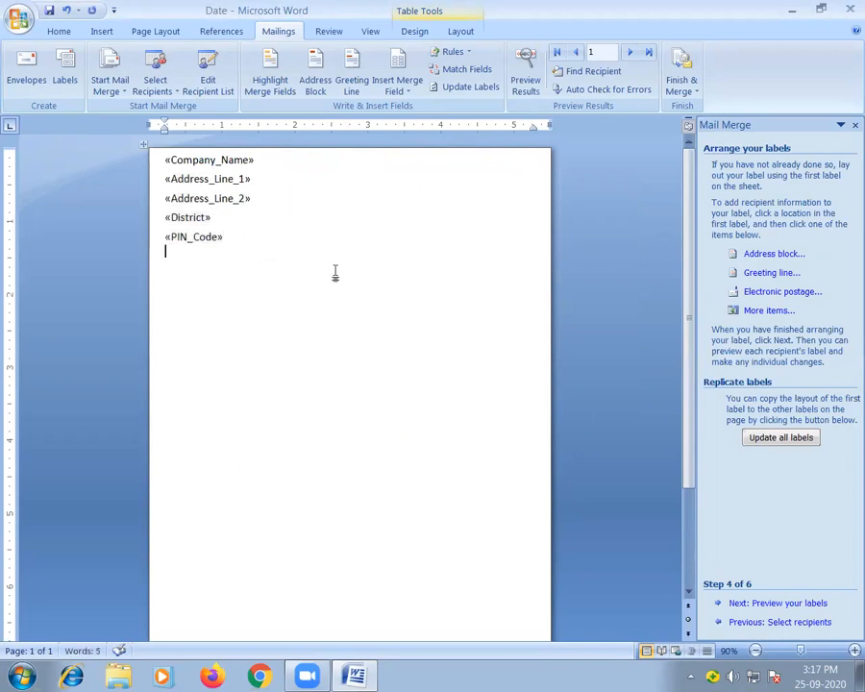
Step: Preview the label with the first recipient's address and merge all records into a new document of individual labels
click(779, 604)
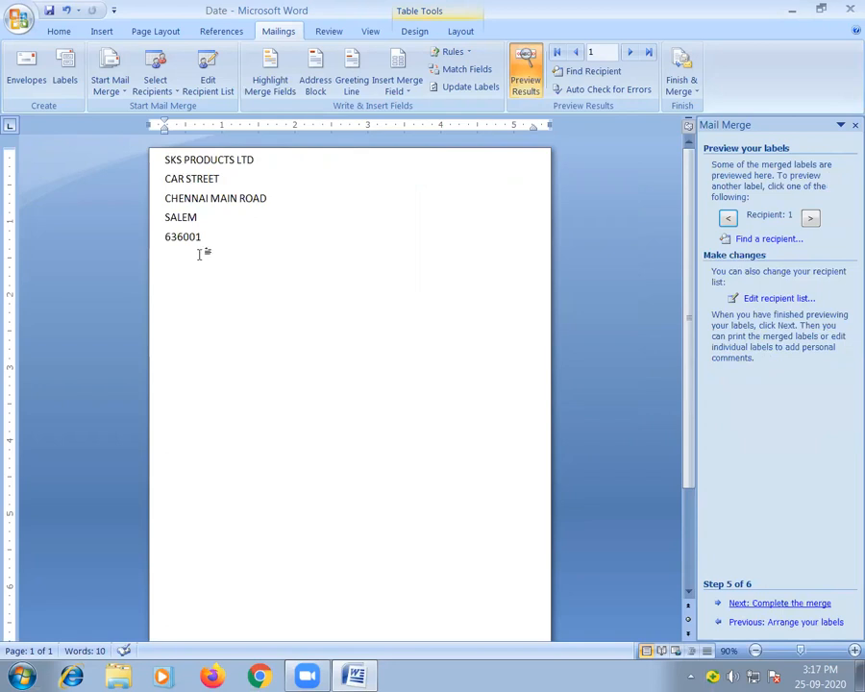
click(796, 606)
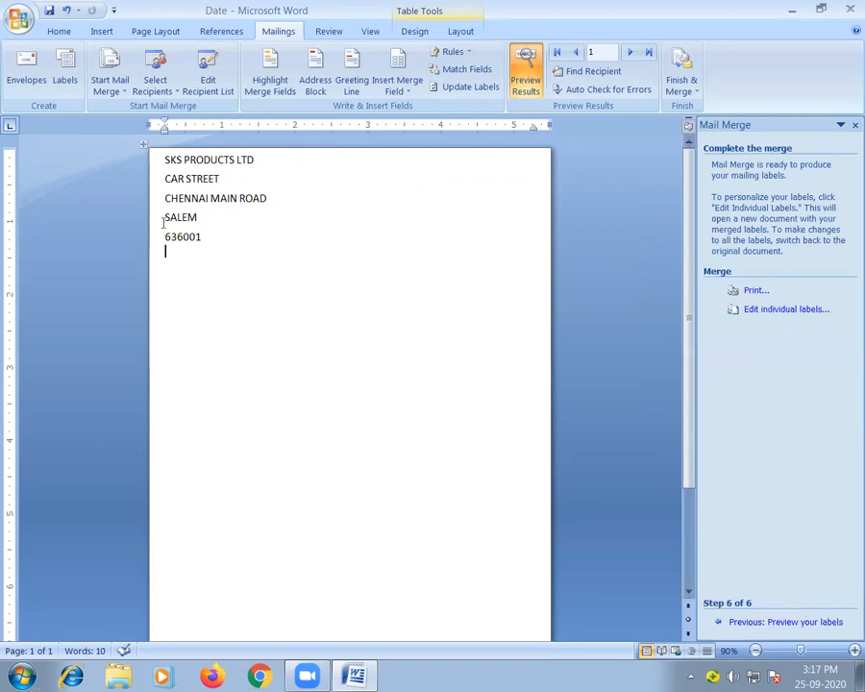
click(785, 316)
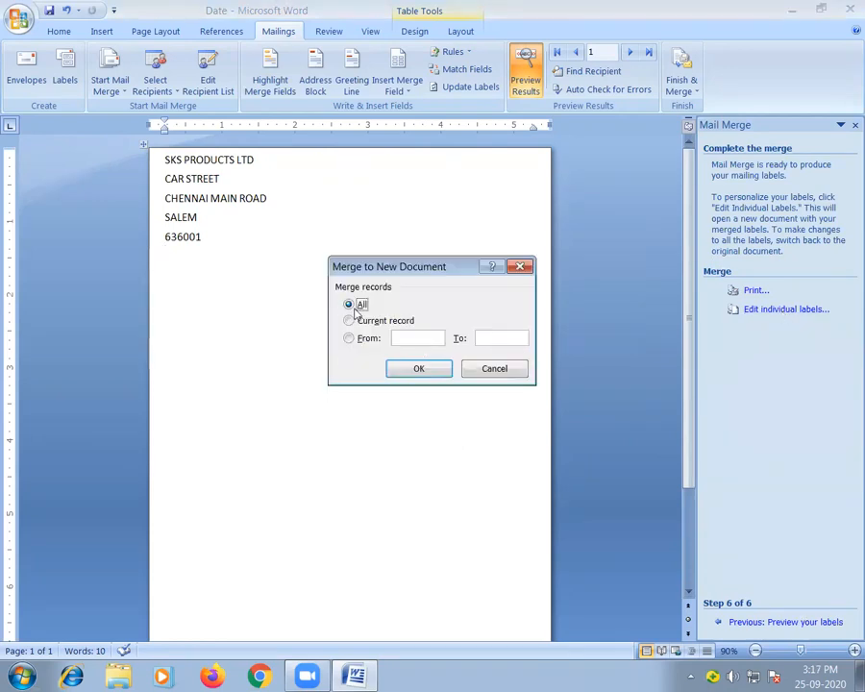
click(436, 373)
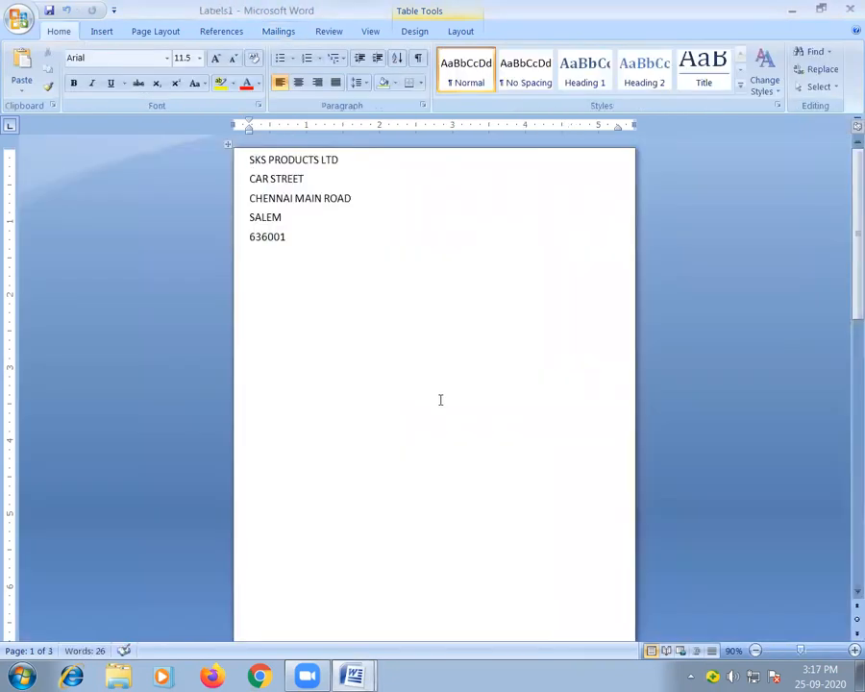
Step: Examine the merged address labels for all recipients, viewing several pages side by side
scroll(440, 400, down, 1)
scroll(441, 400, up, 1)
scroll(440, 400, down, 9)
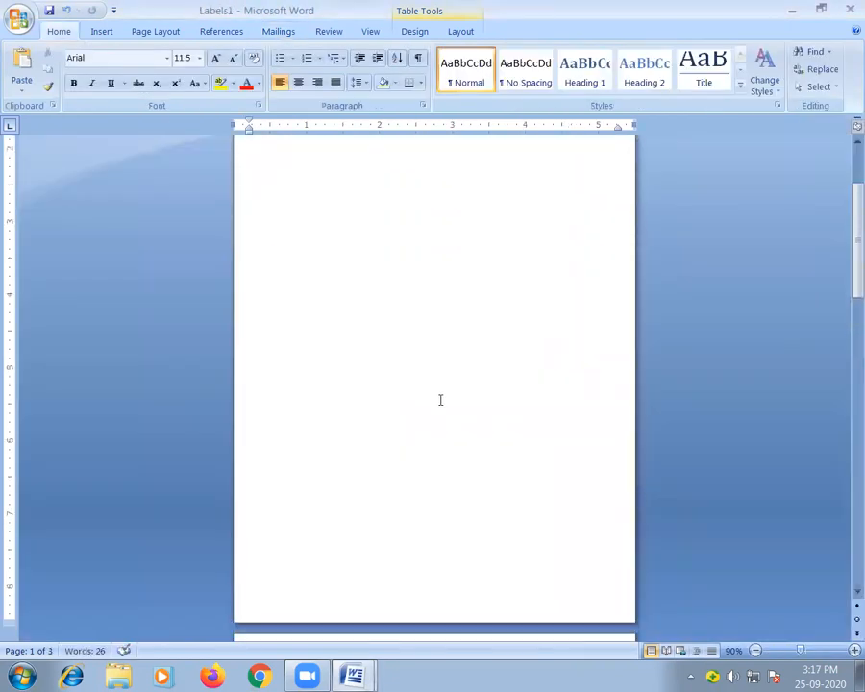
scroll(440, 402, down, 6)
scroll(440, 403, down, 2)
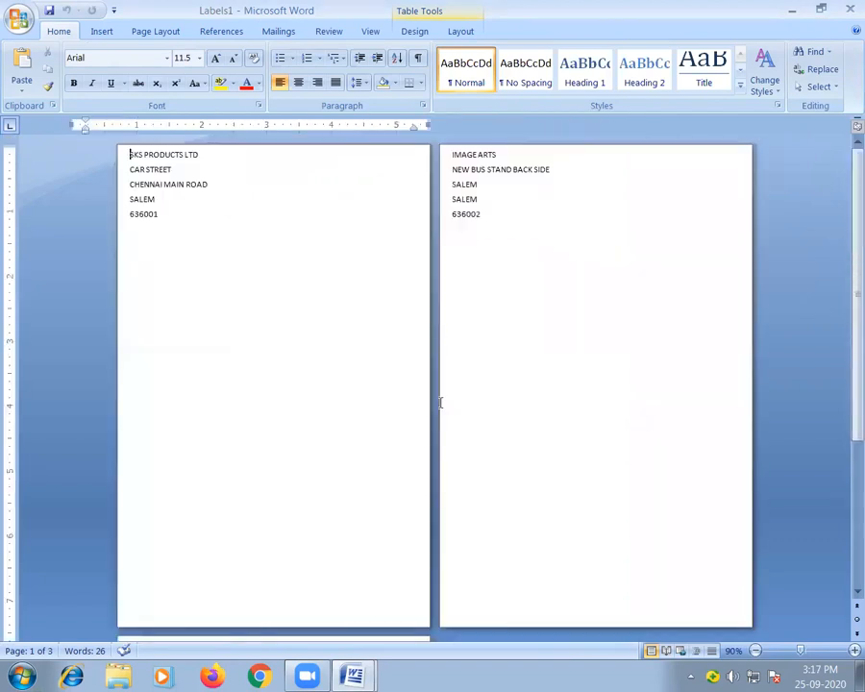
scroll(441, 403, down, 3)
scroll(441, 403, up, 1)
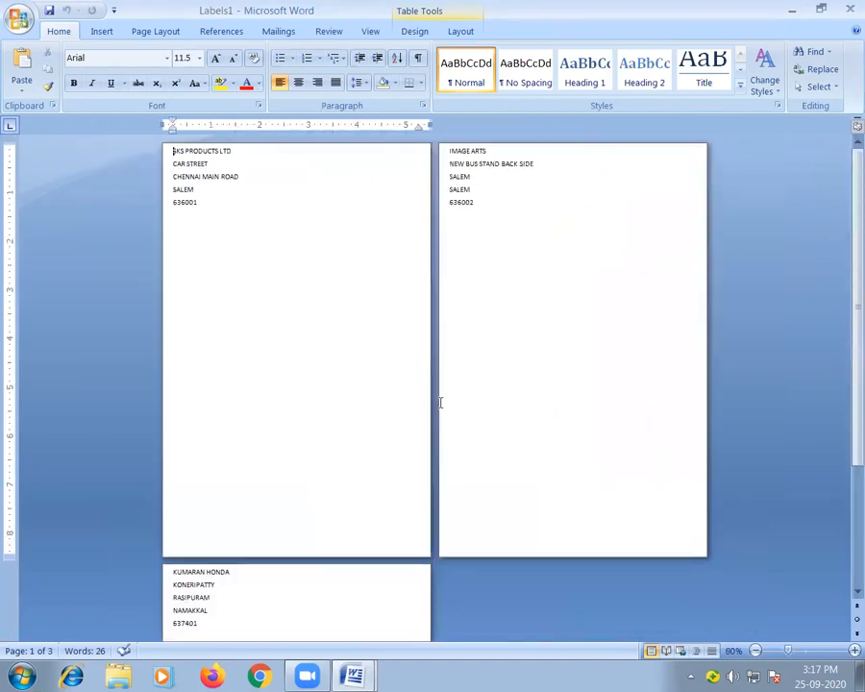
scroll(441, 403, down, 1)
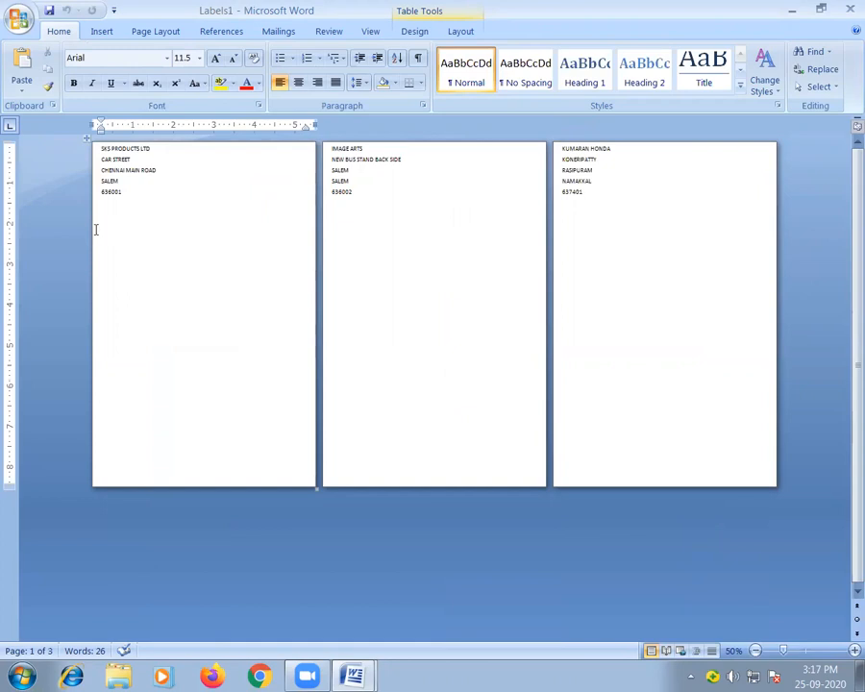
scroll(269, 348, up, 2)
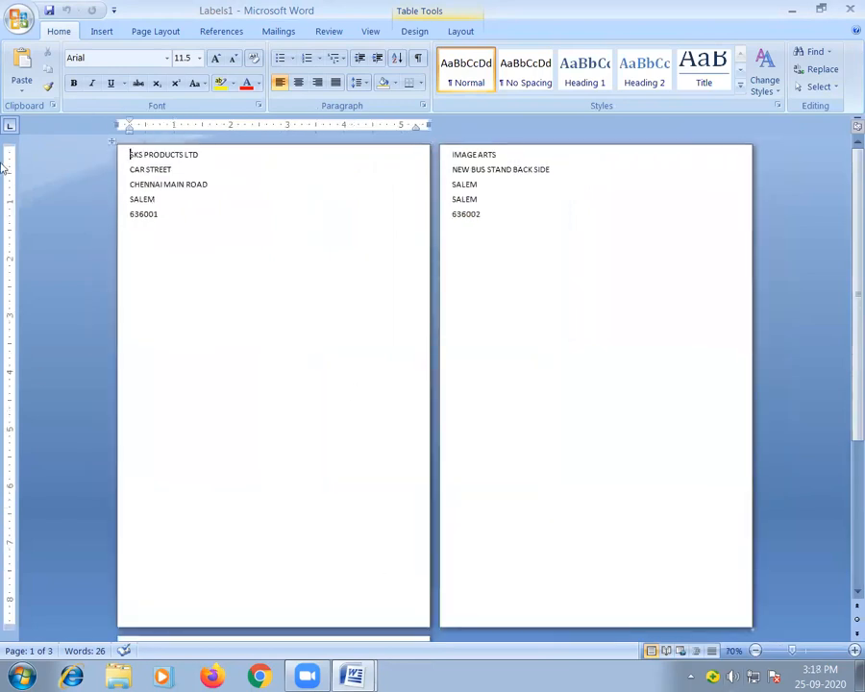
scroll(347, 336, down, 3)
scroll(344, 330, up, 3)
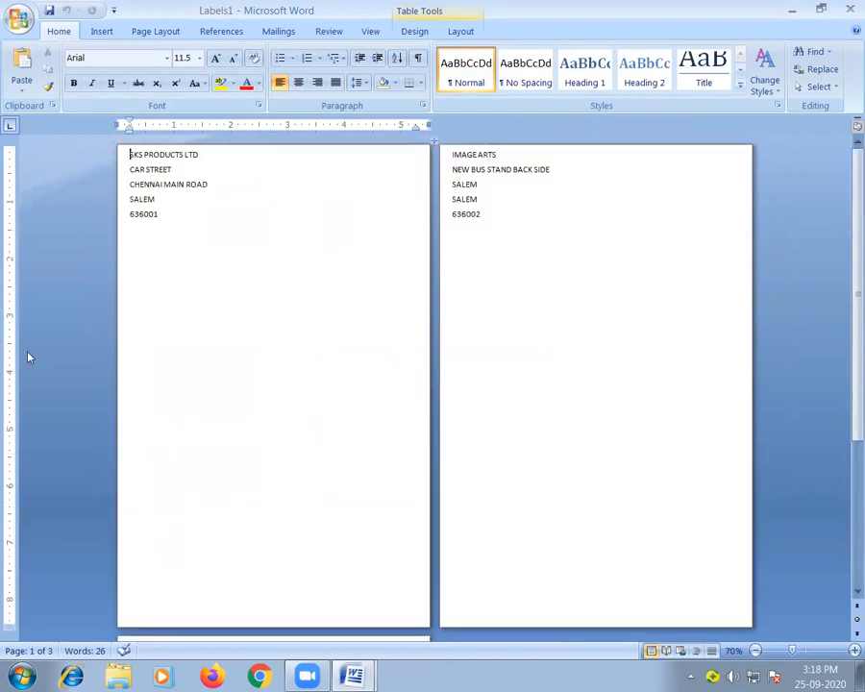